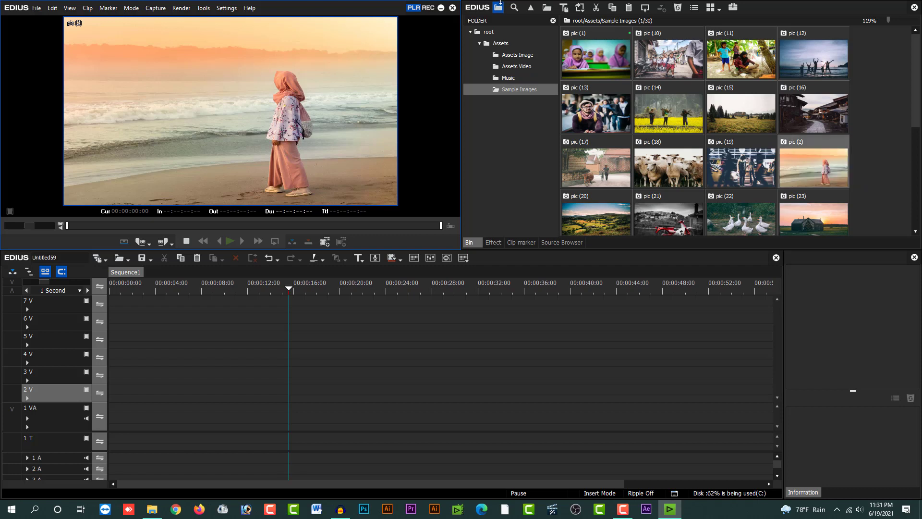
# Look through the Assets Image, Assets Video and Music bin folders, and preview the Ink Track Matte 1 clip
pyautogui.click(520, 60)
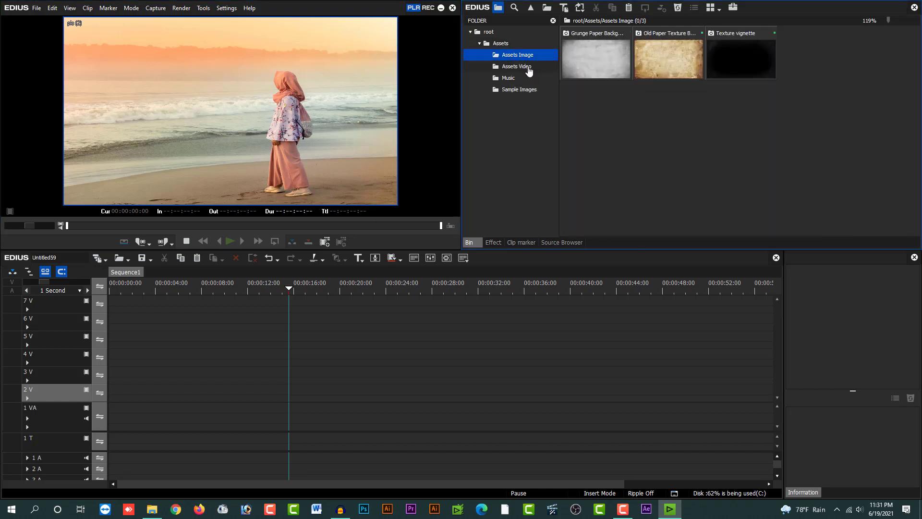
pyautogui.click(515, 67)
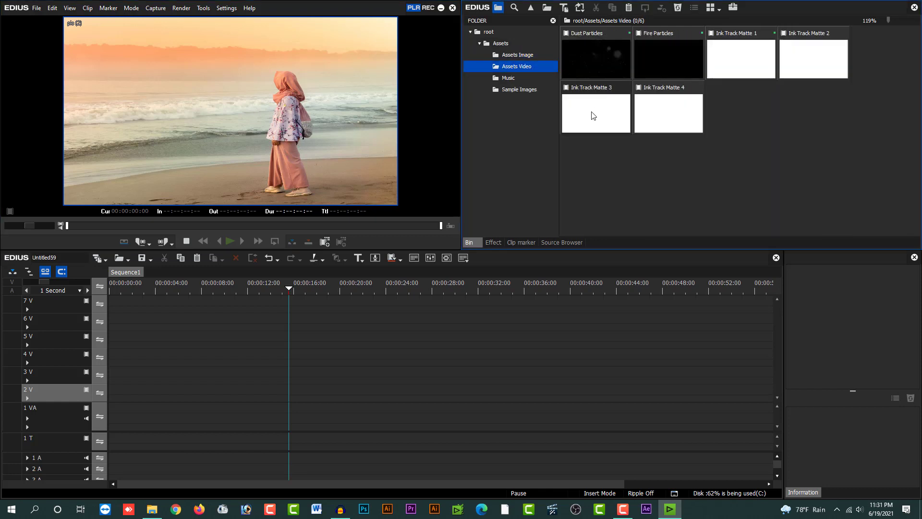
pyautogui.doubleClick(717, 51)
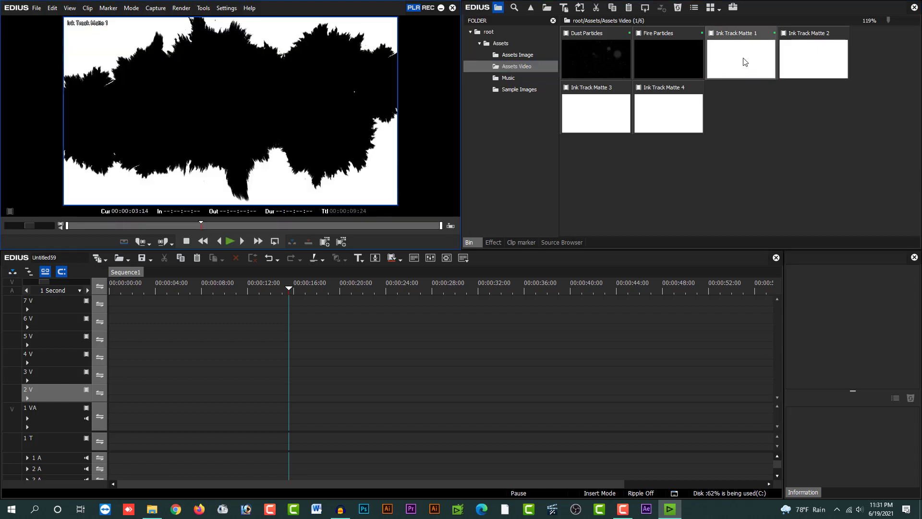
pyautogui.moveTo(129, 228)
pyautogui.mouseDown()
pyautogui.moveTo(98, 227)
pyautogui.moveTo(143, 226)
pyautogui.mouseUp()
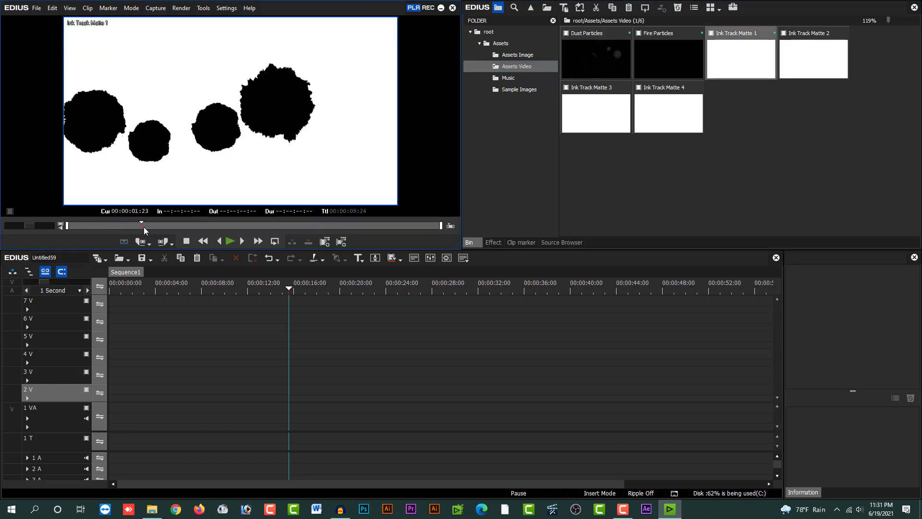
pyautogui.press('space')
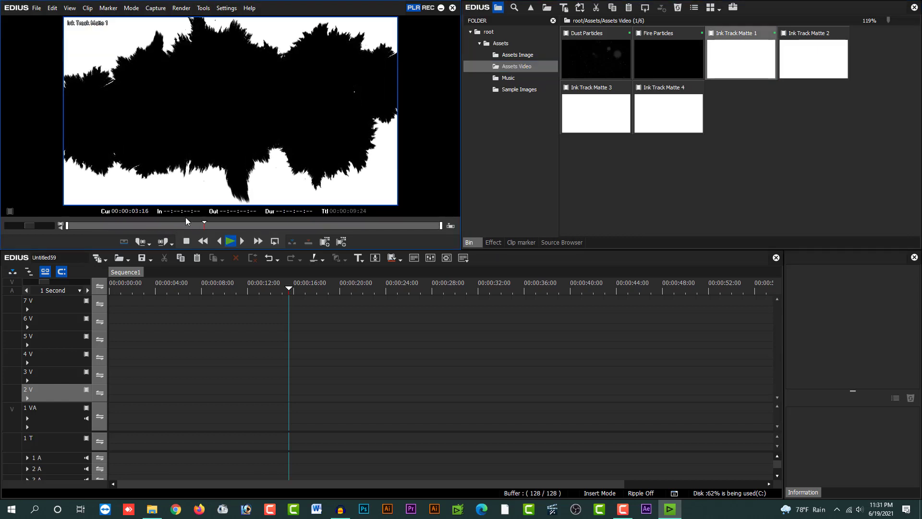
pyautogui.press('space')
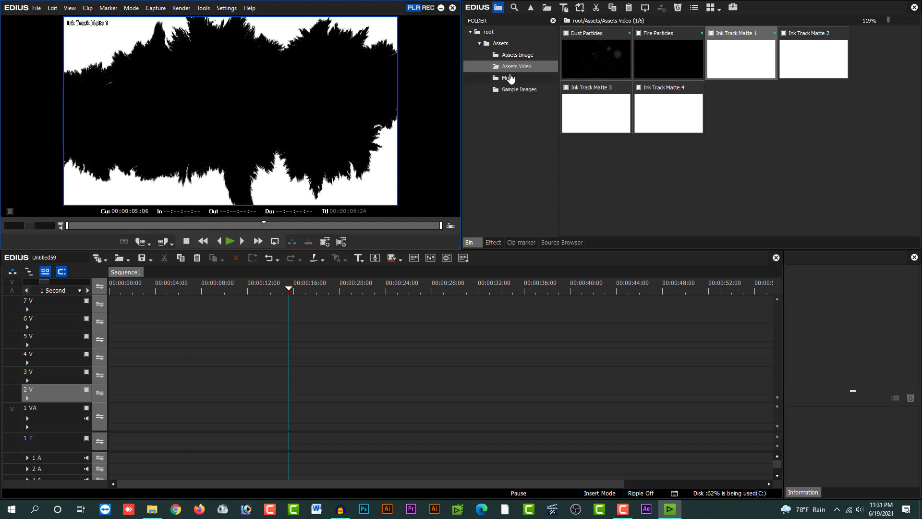
pyautogui.click(508, 78)
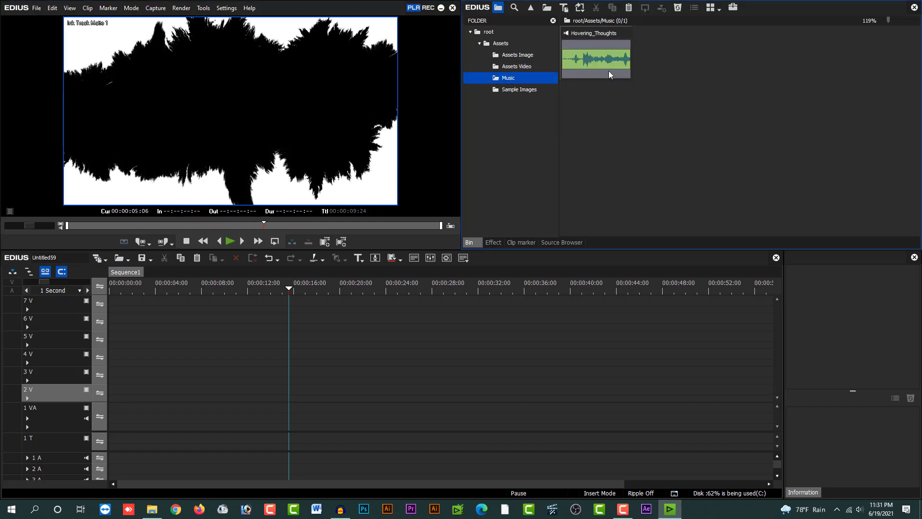
# Place the image pic (1) from the Sample Images folder on track 2 V at the start of the timeline
pyautogui.click(521, 89)
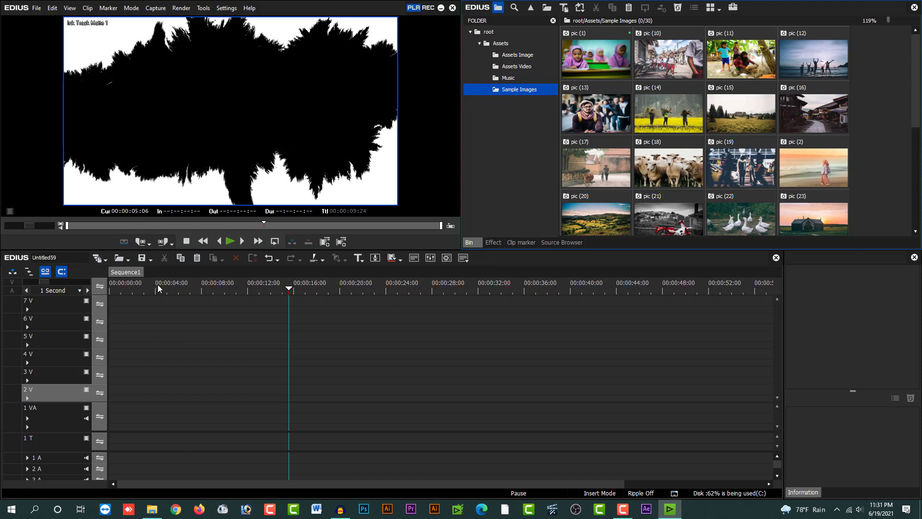
pyautogui.moveTo(157, 285); pyautogui.dragTo(80, 292)
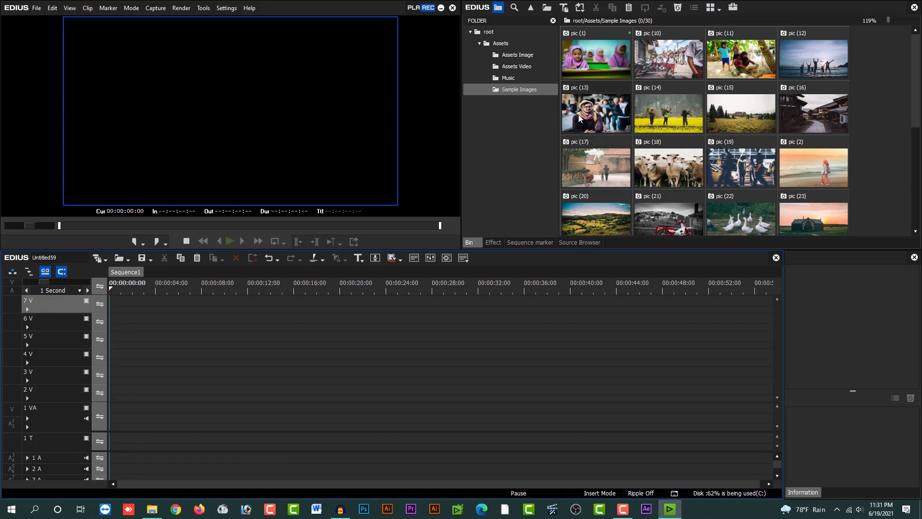
pyautogui.click(611, 71)
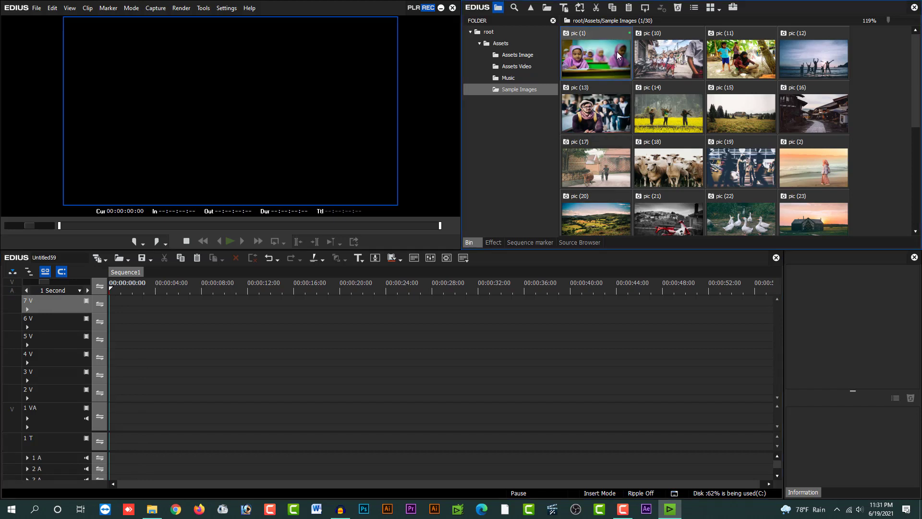
pyautogui.moveTo(613, 53); pyautogui.dragTo(96, 392)
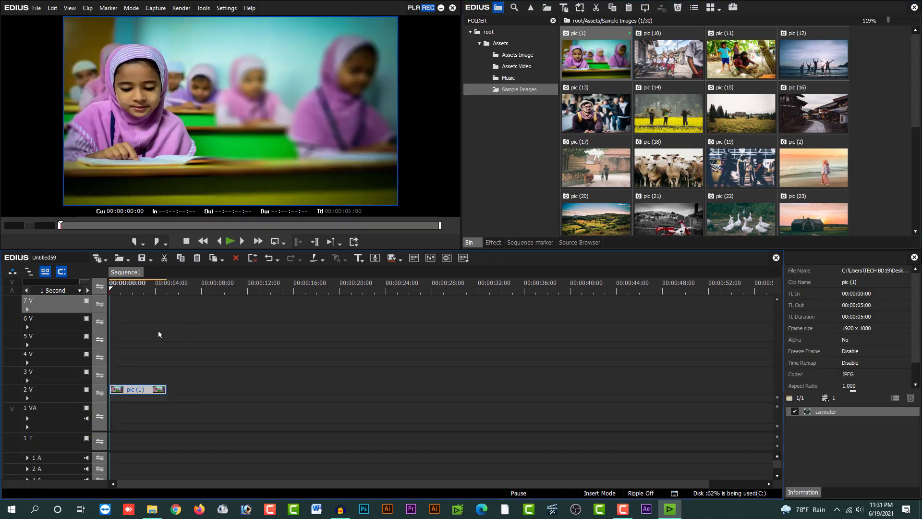
# Examine on the timeline where the pic (1) clip ends to see its default duration
pyautogui.scroll(4, 158, 331)
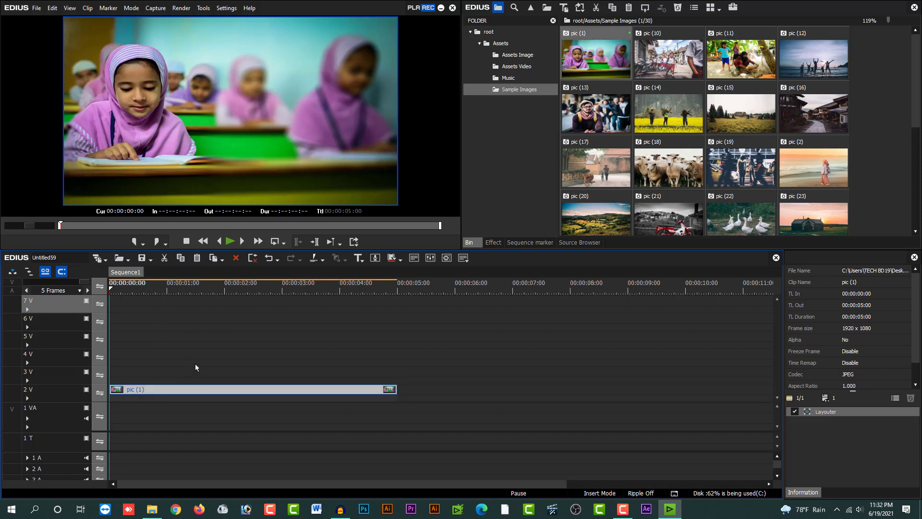
pyautogui.click(398, 287)
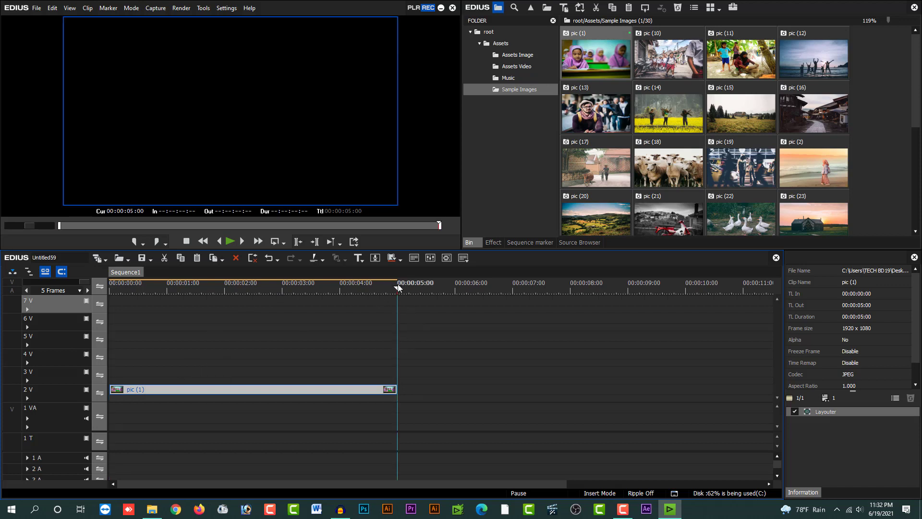
pyautogui.moveTo(398, 287); pyautogui.dragTo(399, 307)
pyautogui.moveTo(398, 288); pyautogui.dragTo(392, 307)
pyautogui.click(223, 290)
pyautogui.moveTo(397, 286); pyautogui.dragTo(404, 296)
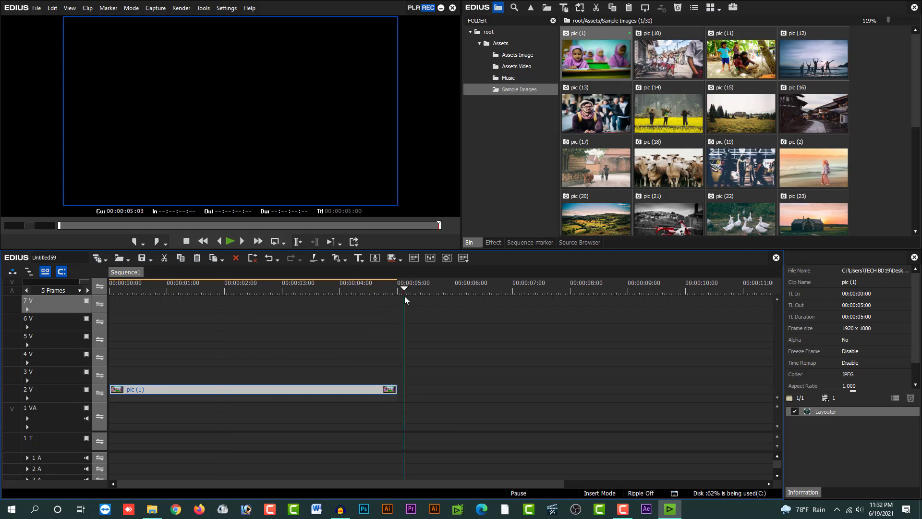
pyautogui.click(396, 293)
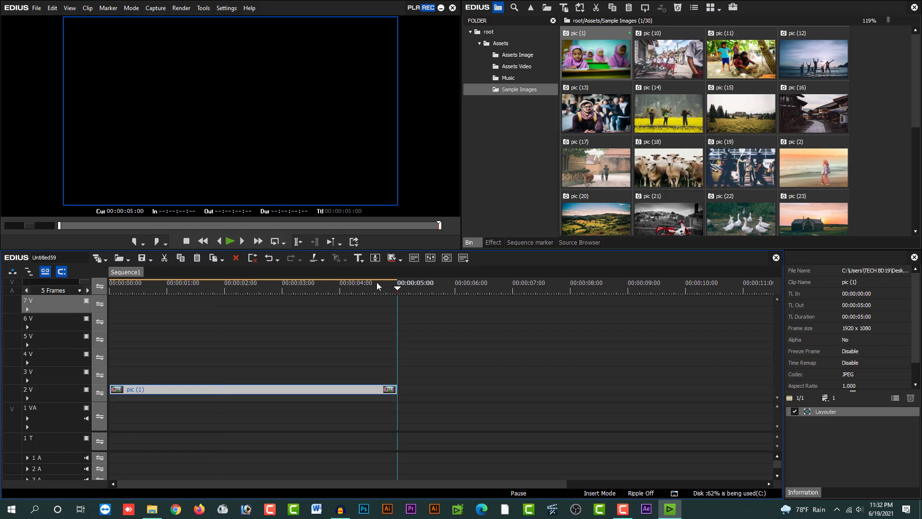
pyautogui.moveTo(350, 288); pyautogui.dragTo(332, 288)
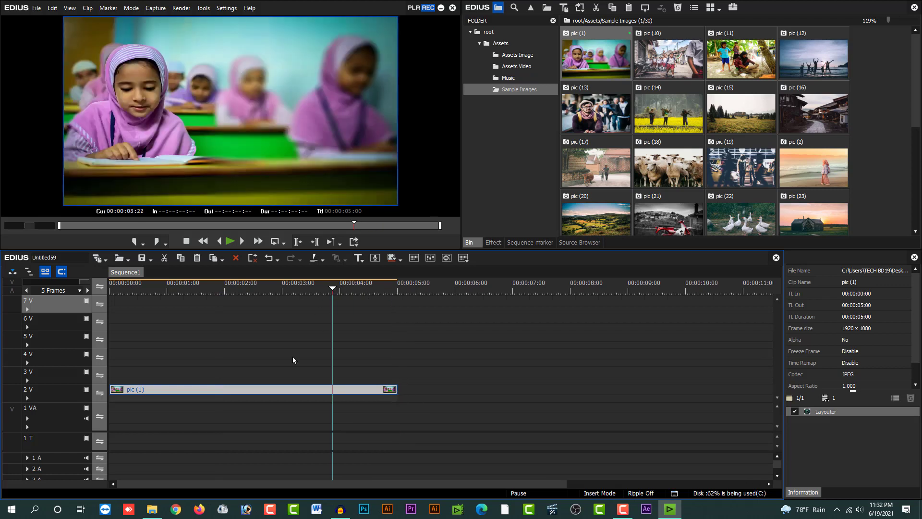
# Try to lengthen the pic (1) clip by extending its end on the timeline, and undo the trim
pyautogui.click(397, 392)
pyautogui.moveTo(397, 392); pyautogui.dragTo(614, 392)
pyautogui.hotkey('ctrl', 'z')
# Set the duration of the pic (1) clip on track 2 V to 00:00:10:00 and scrub through the clip
pyautogui.click(290, 389)
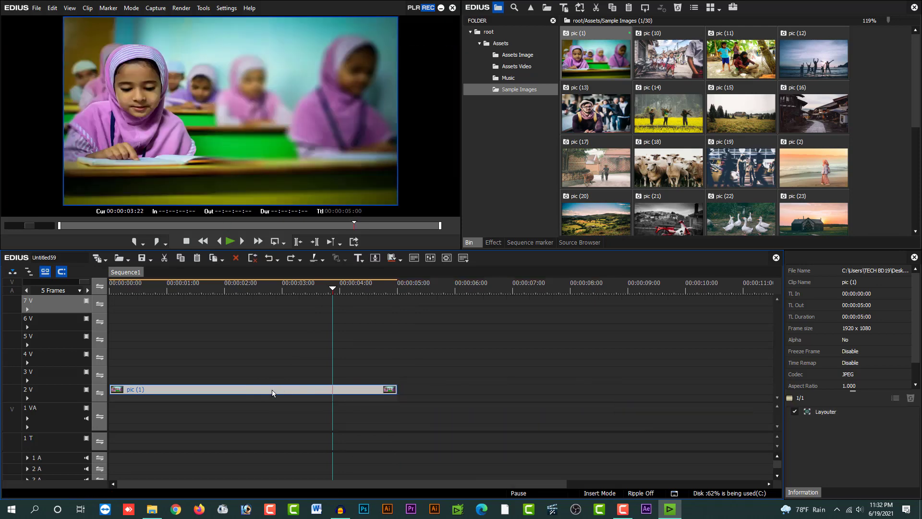
pyautogui.rightClick(272, 390)
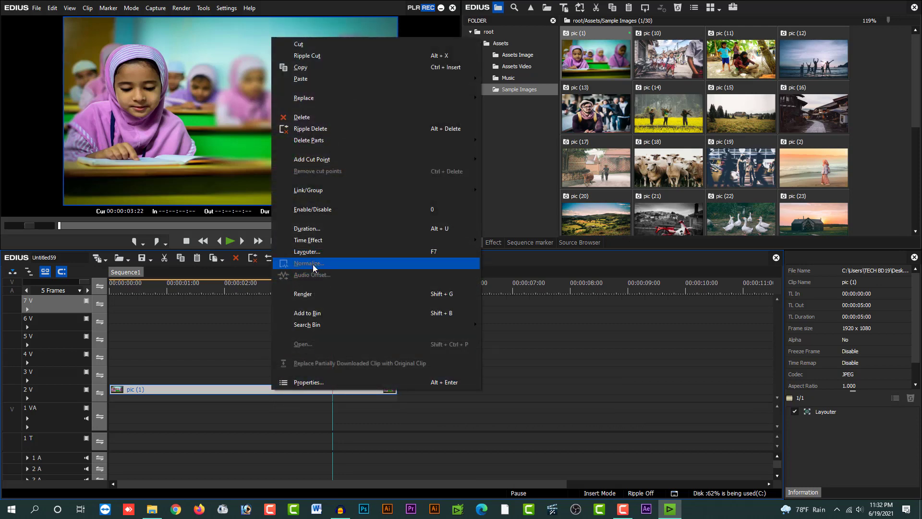
pyautogui.click(342, 227)
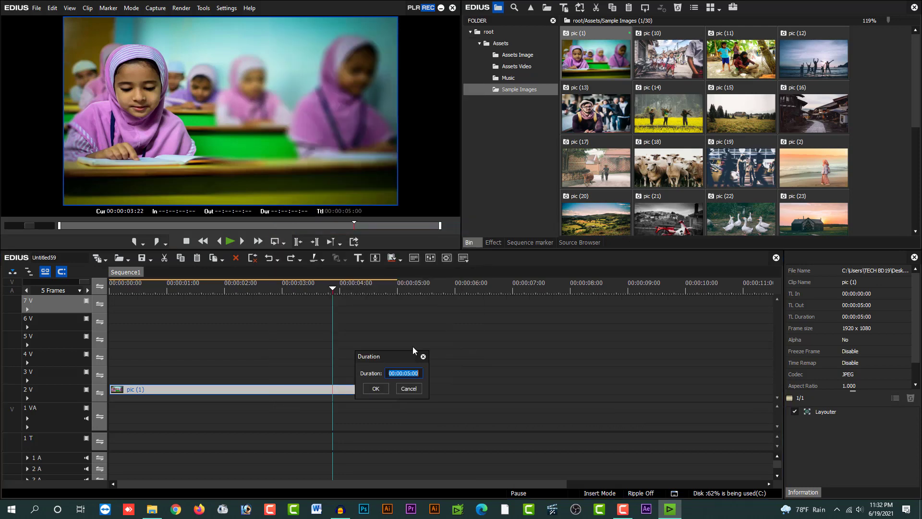
pyautogui.click(391, 373)
pyautogui.write('0:00:010')
pyautogui.write('00')
pyautogui.click(376, 389)
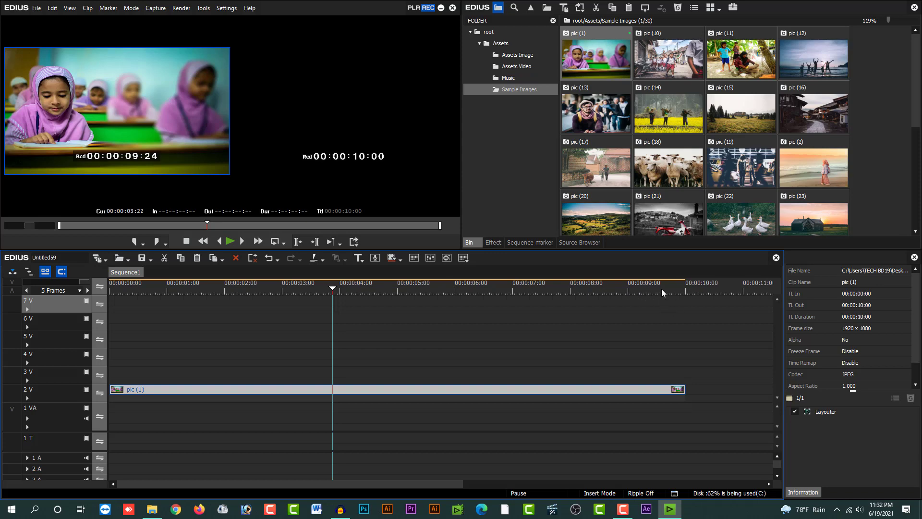
pyautogui.moveTo(662, 289); pyautogui.dragTo(643, 322)
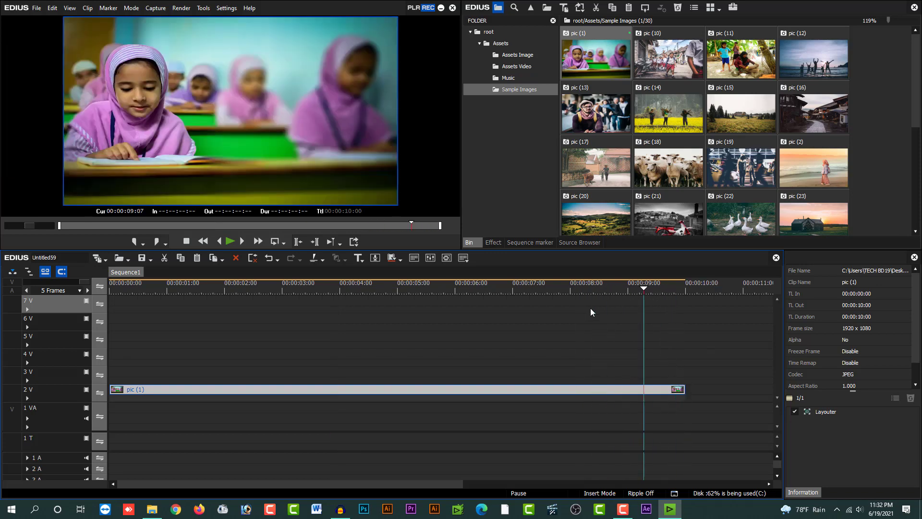
pyautogui.moveTo(591, 312); pyautogui.dragTo(196, 290)
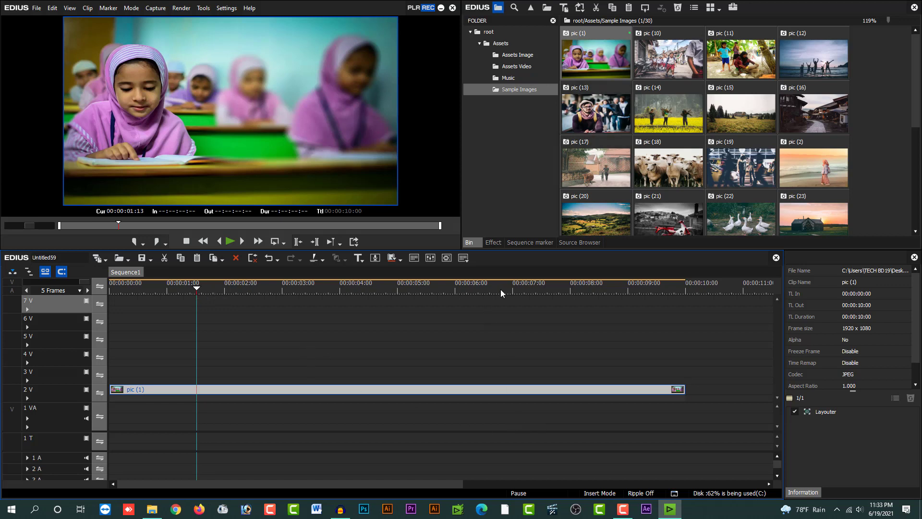
pyautogui.moveTo(500, 289); pyautogui.dragTo(327, 338)
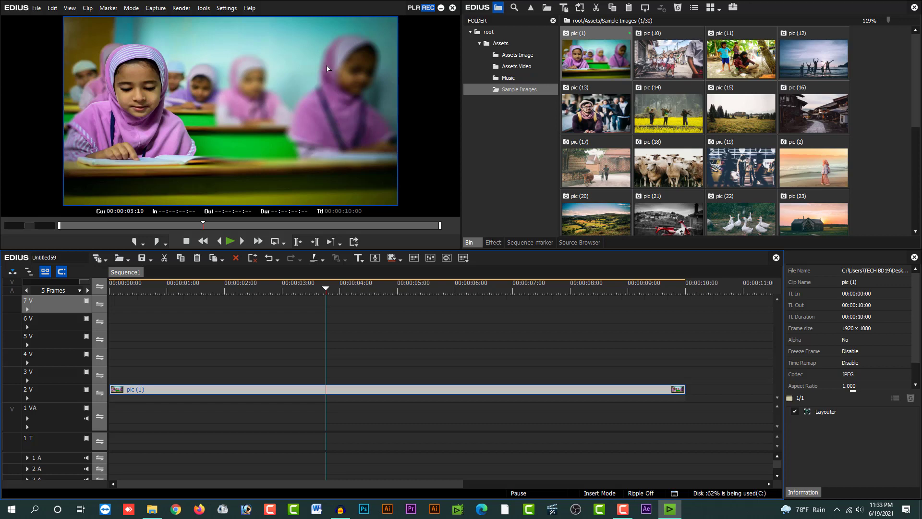
# Select the Layouter entry of the pic (1) clip and apply the Normal window layout
pyautogui.click(344, 379)
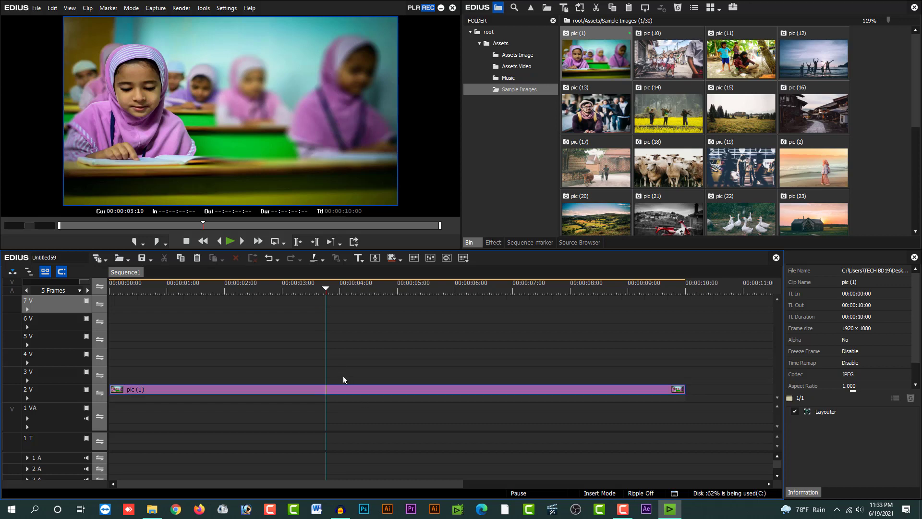
pyautogui.click(330, 388)
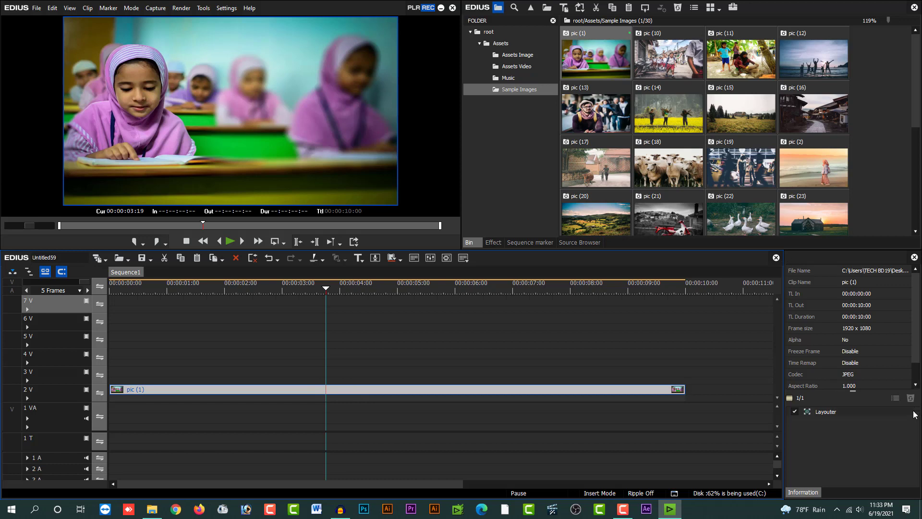
pyautogui.click(822, 414)
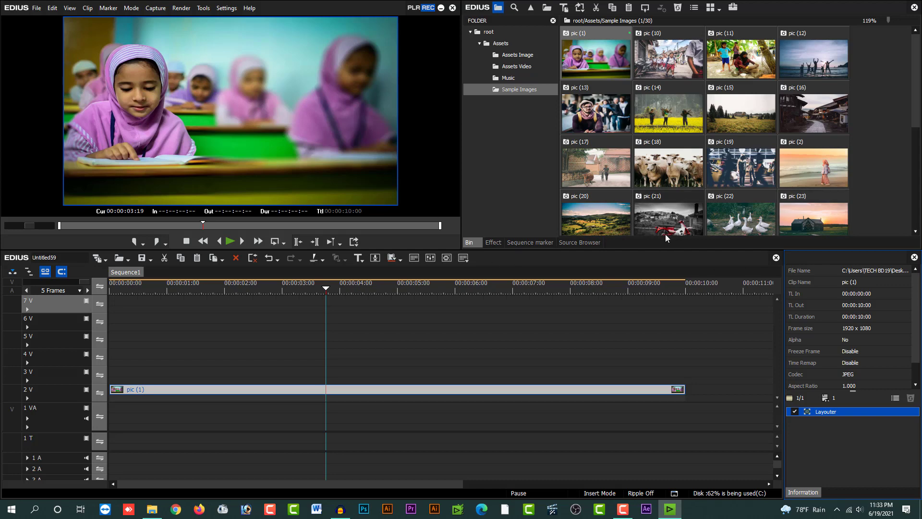
pyautogui.click(69, 8)
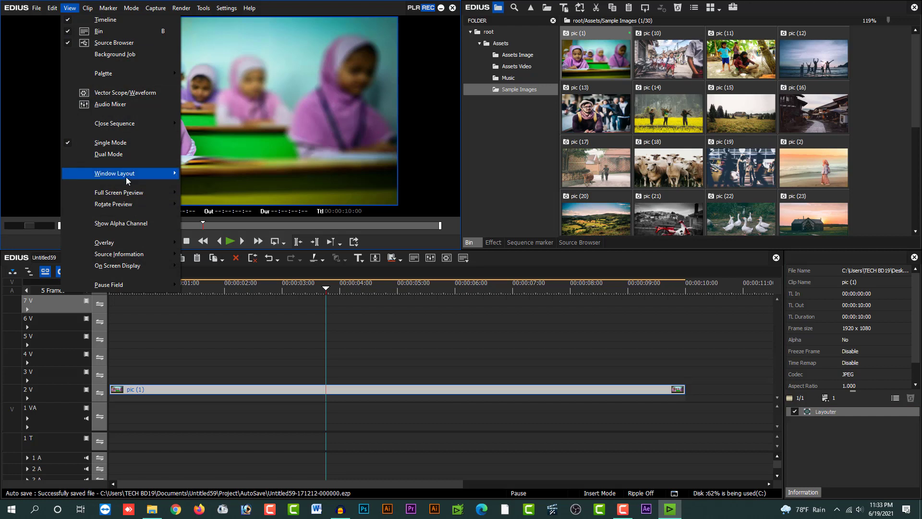
pyautogui.moveTo(127, 181)
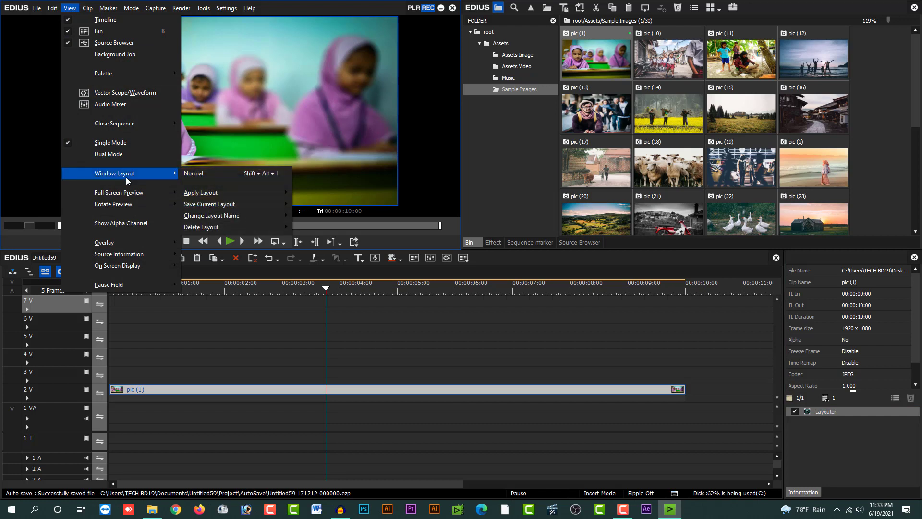
pyautogui.click(227, 176)
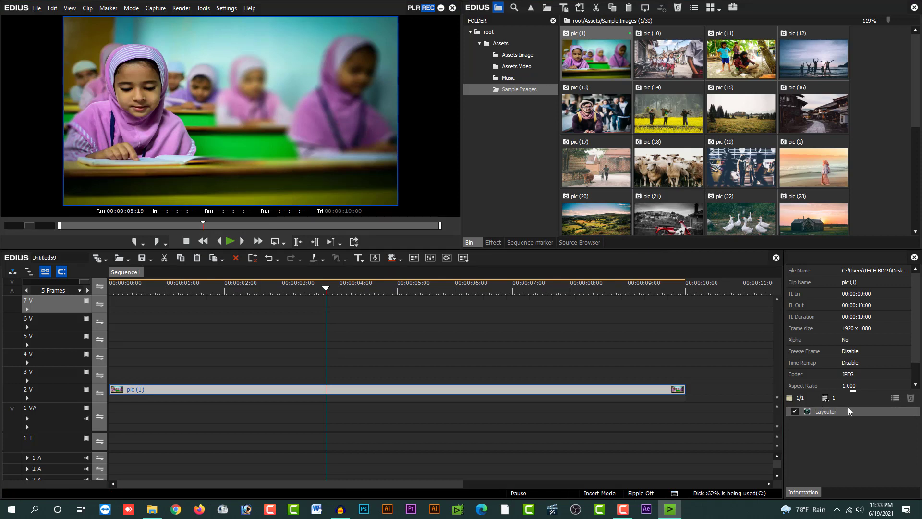
# Open the Layouter for the pic (1) clip and set its playhead to the clip's start, 00:00:00:00
pyautogui.click(394, 395)
pyautogui.click(370, 389)
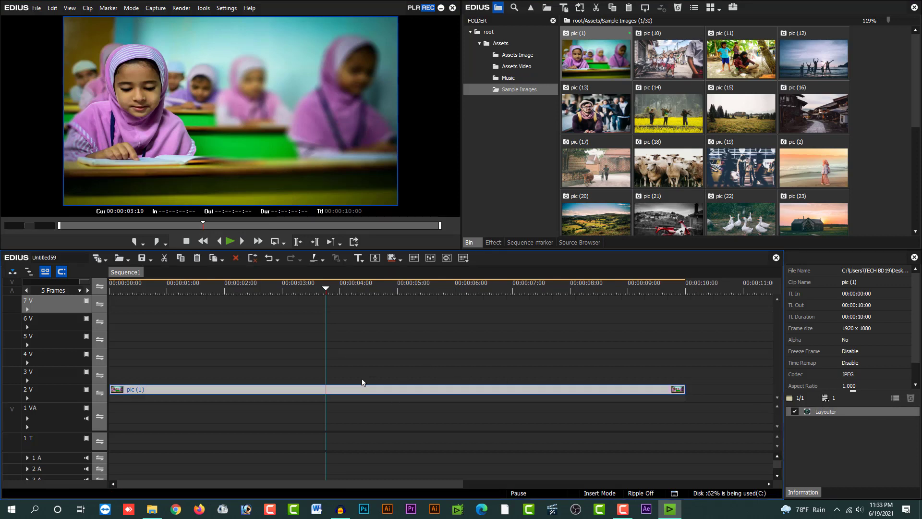
pyautogui.click(457, 375)
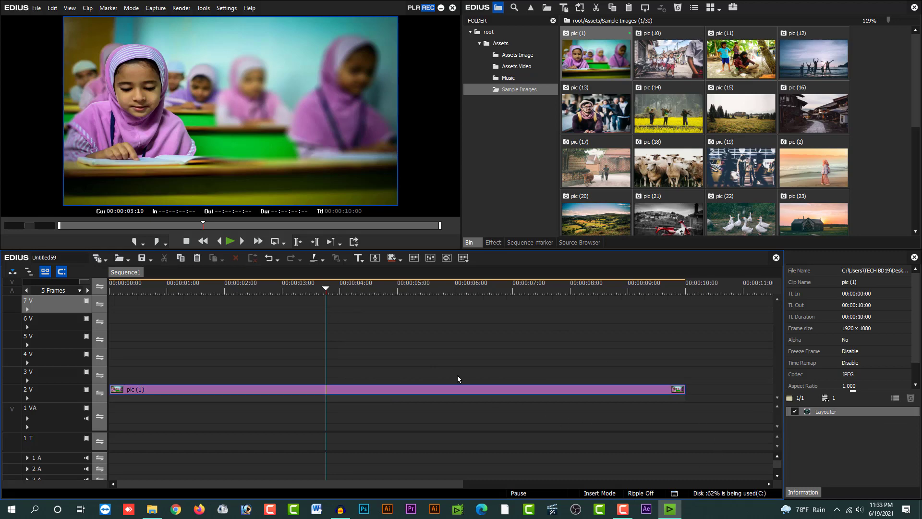
pyautogui.click(362, 393)
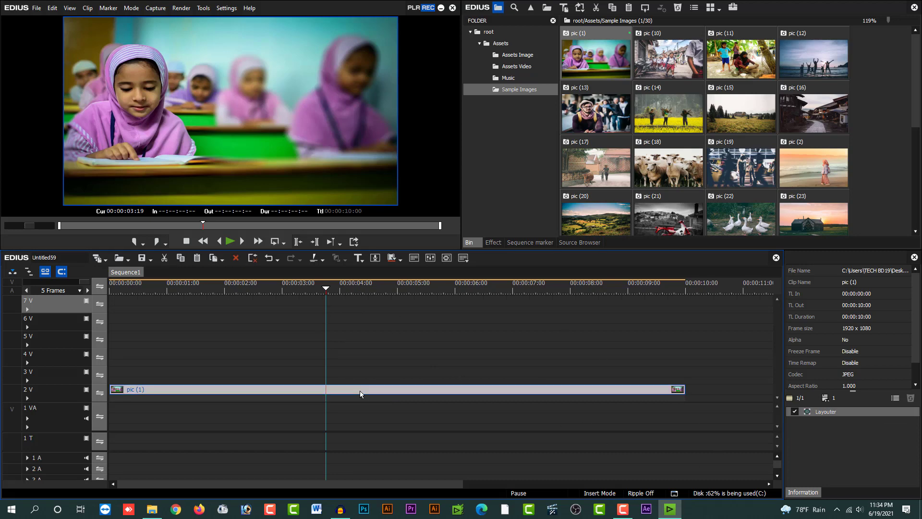
pyautogui.click(831, 413)
pyautogui.doubleClick(832, 413)
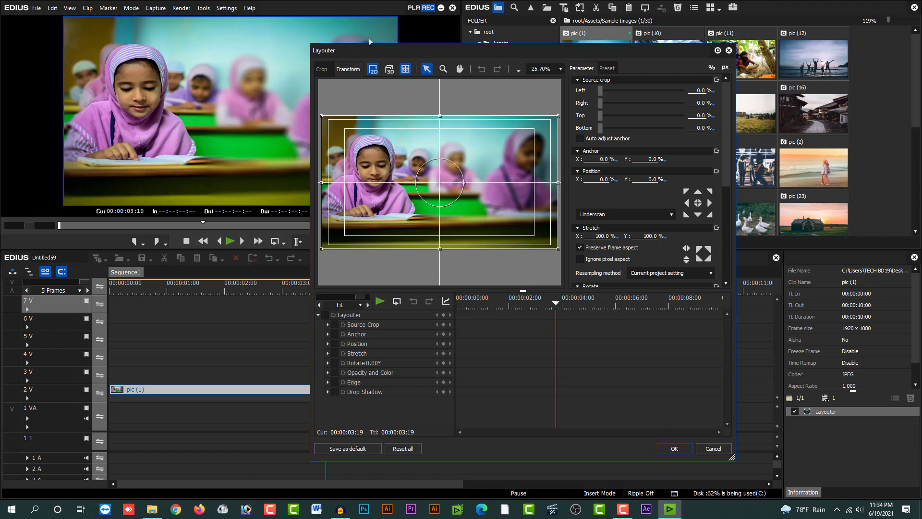
pyautogui.moveTo(385, 49); pyautogui.dragTo(328, 46)
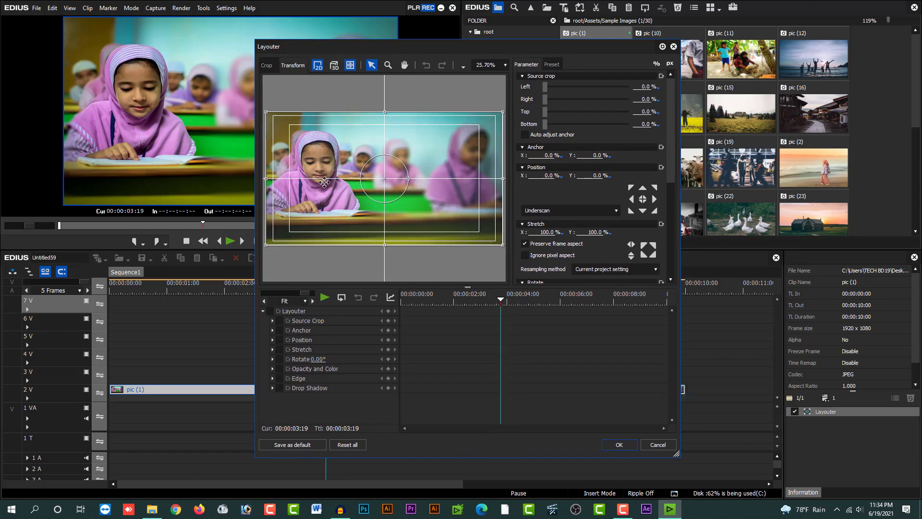
pyautogui.click(500, 300)
pyautogui.moveTo(500, 300); pyautogui.dragTo(393, 301)
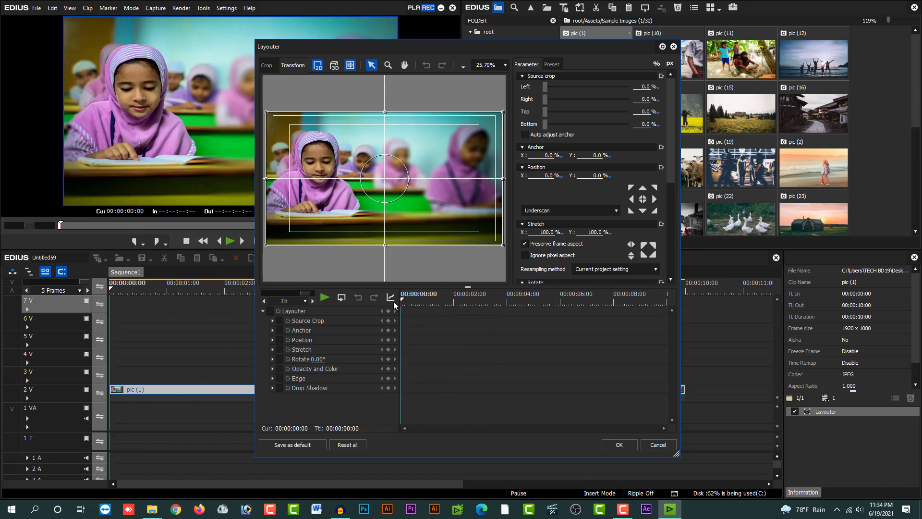
# Enable Layouter keyframing at the pic (1) clip's start and stretch the image to 122.50% at 00:00:10:00, preserving its frame aspect
pyautogui.click(270, 311)
pyautogui.click(389, 311)
pyautogui.moveTo(407, 305); pyautogui.dragTo(671, 316)
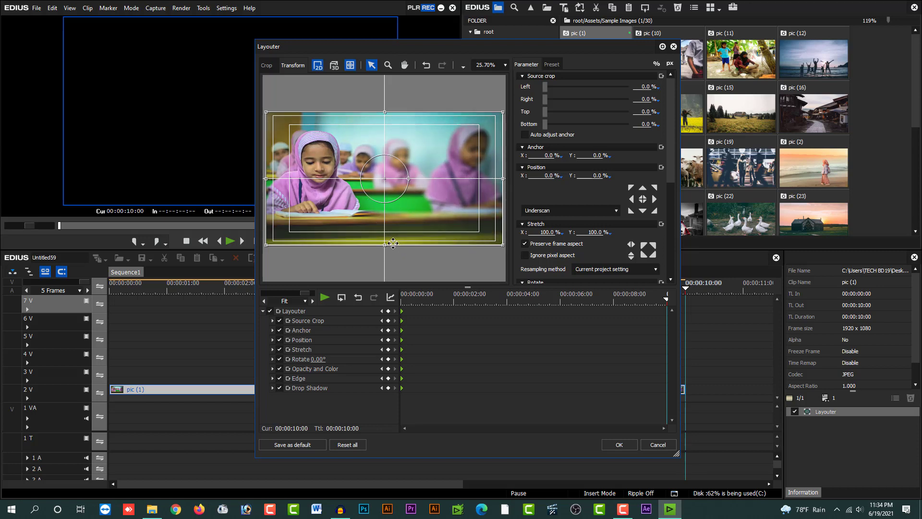
pyautogui.moveTo(385, 245); pyautogui.dragTo(384, 261)
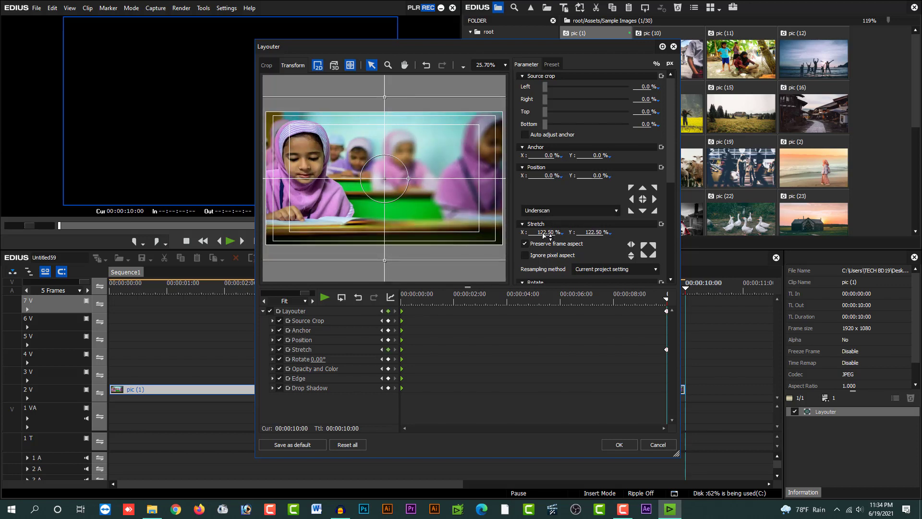
pyautogui.moveTo(544, 236)
pyautogui.mouseDown()
pyautogui.moveTo(542, 271)
pyautogui.moveTo(543, 236)
pyautogui.mouseUp()
# Set the first Layouter keyframe to Linear interpolation, scrub through the zoom, and apply the layout to the pic (1) clip
pyautogui.moveTo(649, 298); pyautogui.dragTo(434, 329)
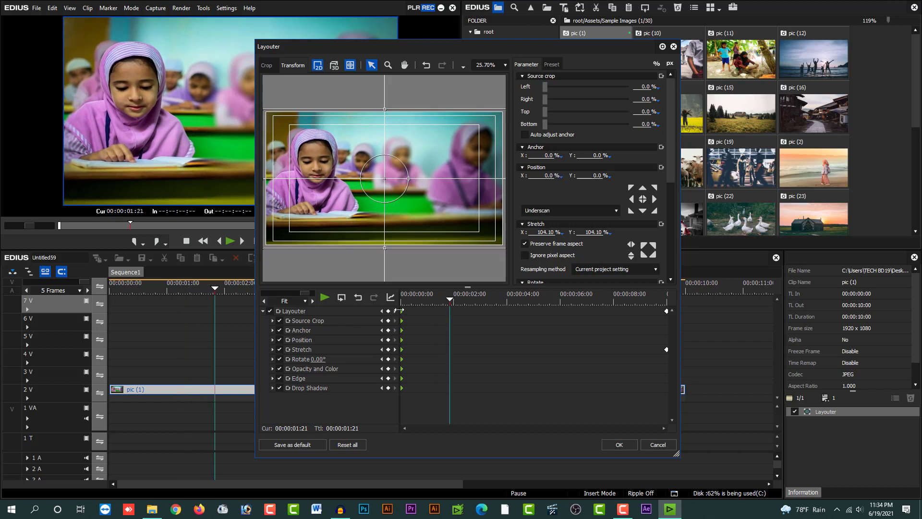
pyautogui.rightClick(402, 313)
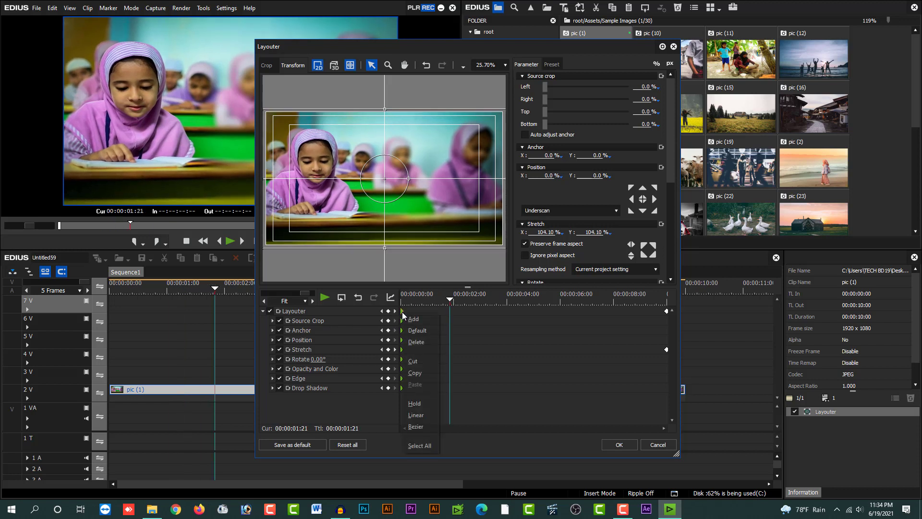
pyautogui.click(431, 416)
pyautogui.moveTo(435, 298); pyautogui.dragTo(535, 339)
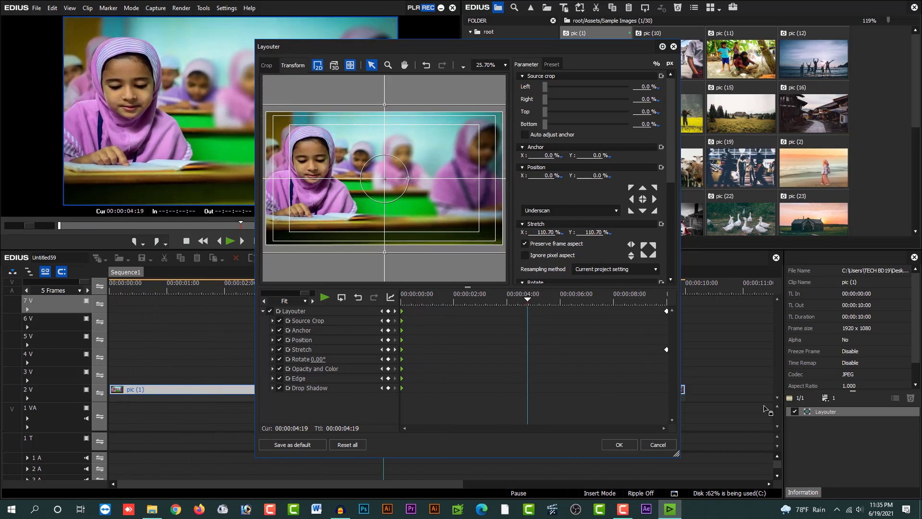
pyautogui.click(627, 444)
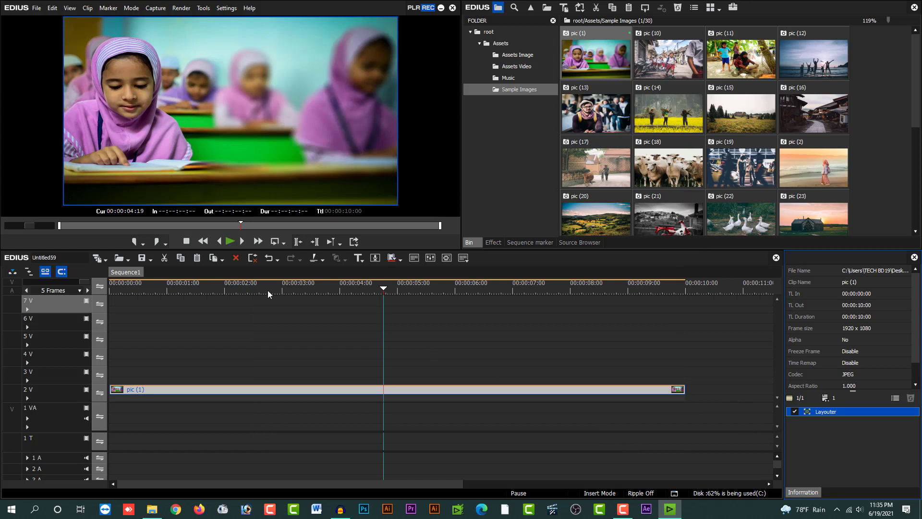
# Play the pic (1) clip from the start of the timeline to review its zoom animation
pyautogui.moveTo(267, 291); pyautogui.dragTo(63, 304)
pyautogui.press('space')
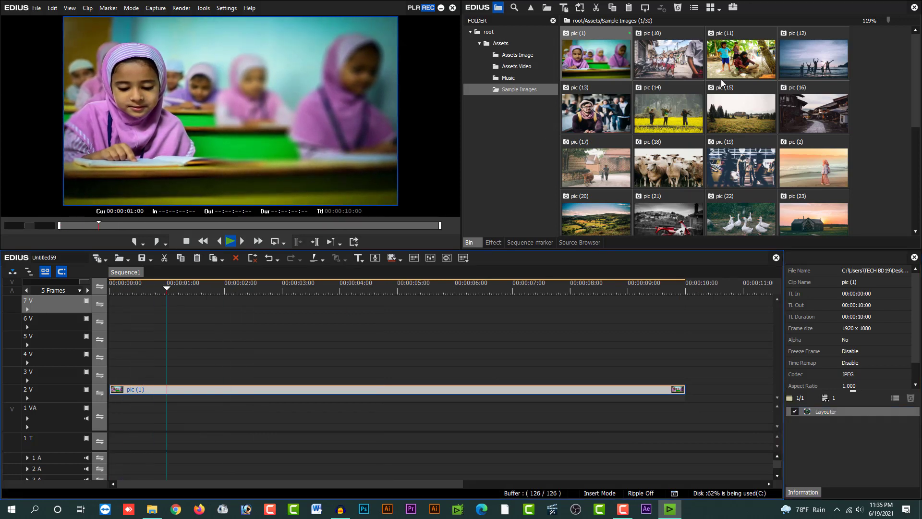
pyautogui.press('space')
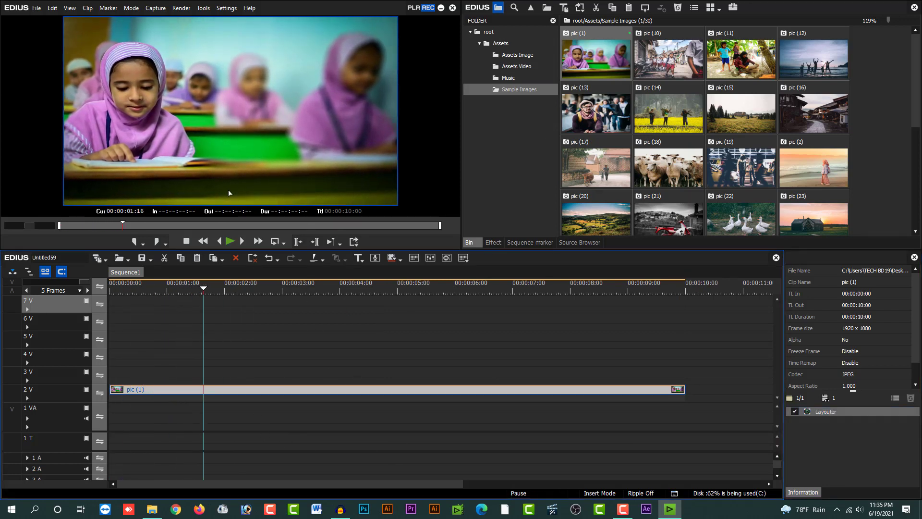
pyautogui.press('space')
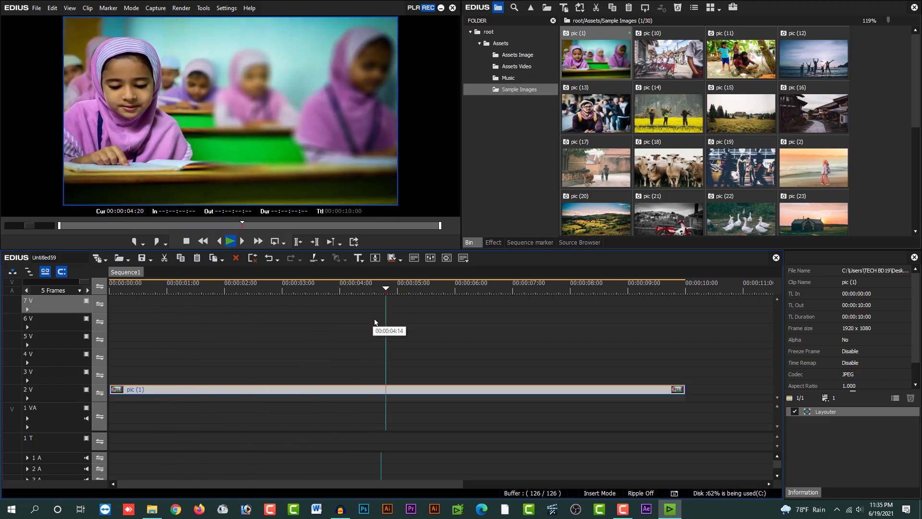
pyautogui.press('space')
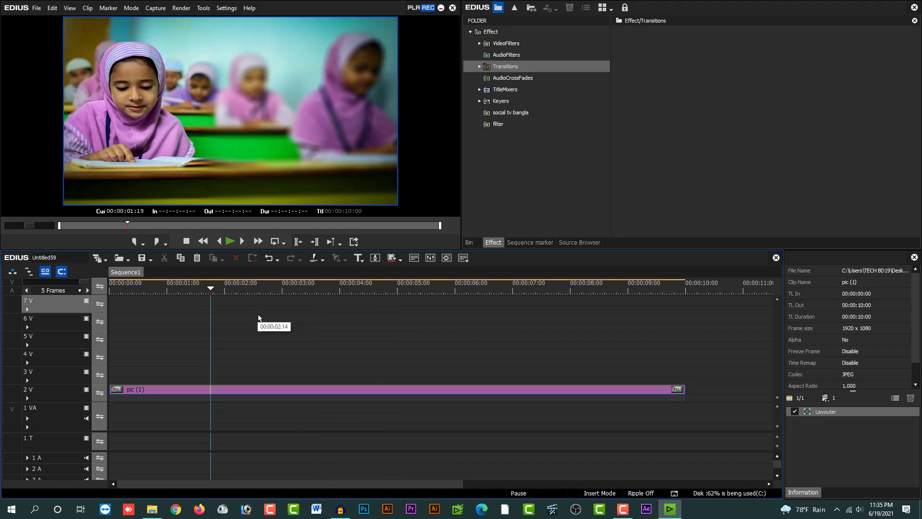
pyautogui.click(289, 290)
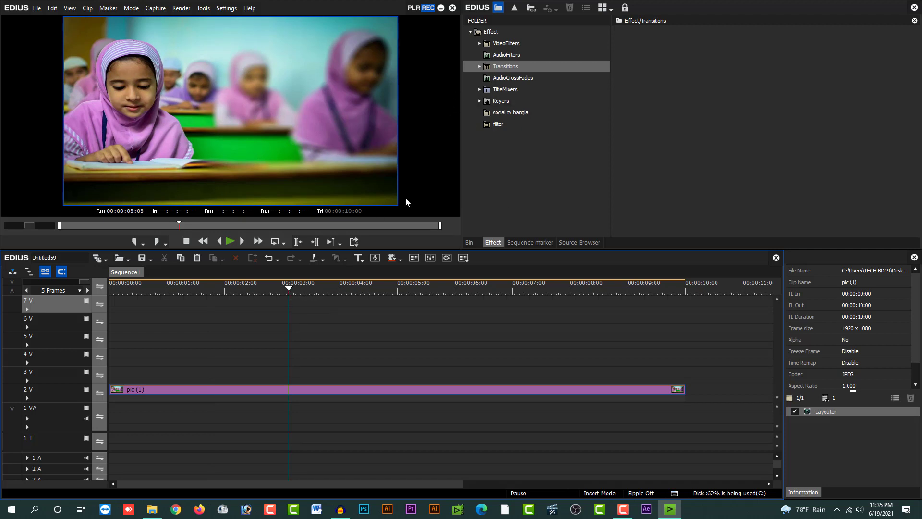
# Load Ink Track Matte 4 from the Assets Video folder into the player and replay its ink spread from the start
pyautogui.click(473, 243)
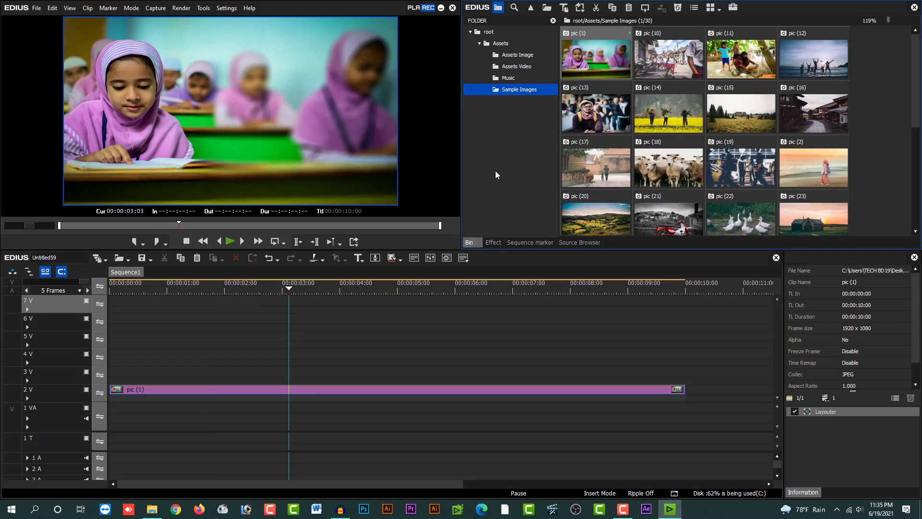
pyautogui.click(517, 67)
pyautogui.doubleClick(651, 113)
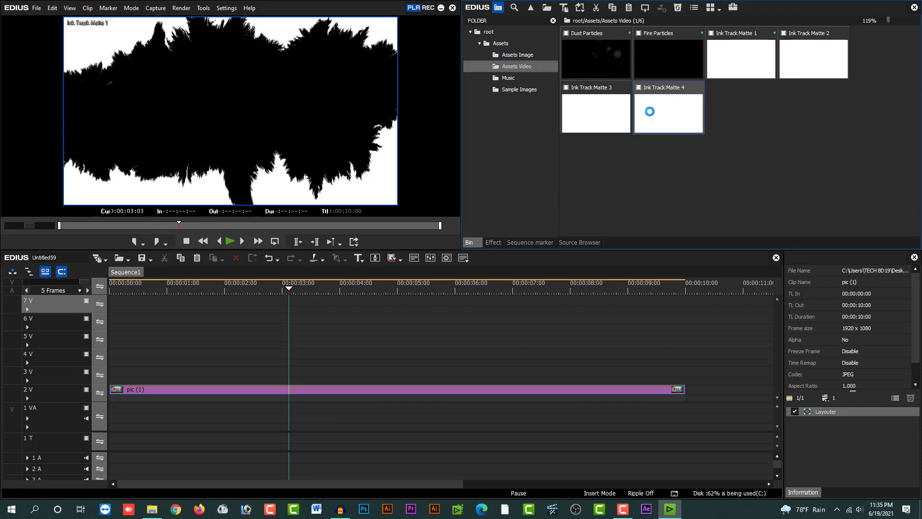
pyautogui.moveTo(108, 226)
pyautogui.mouseDown()
pyautogui.moveTo(222, 227)
pyautogui.moveTo(133, 226)
pyautogui.mouseUp()
pyautogui.press('space')
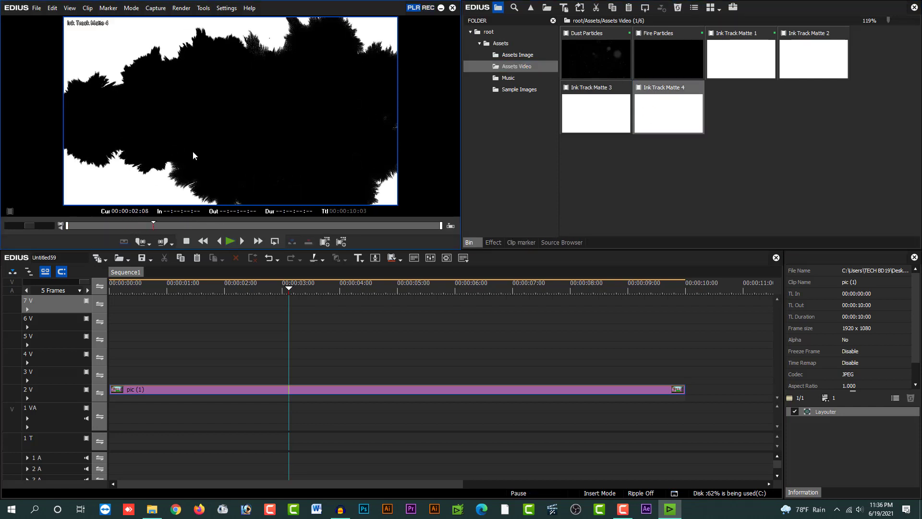
pyautogui.click(84, 225)
pyautogui.press('space')
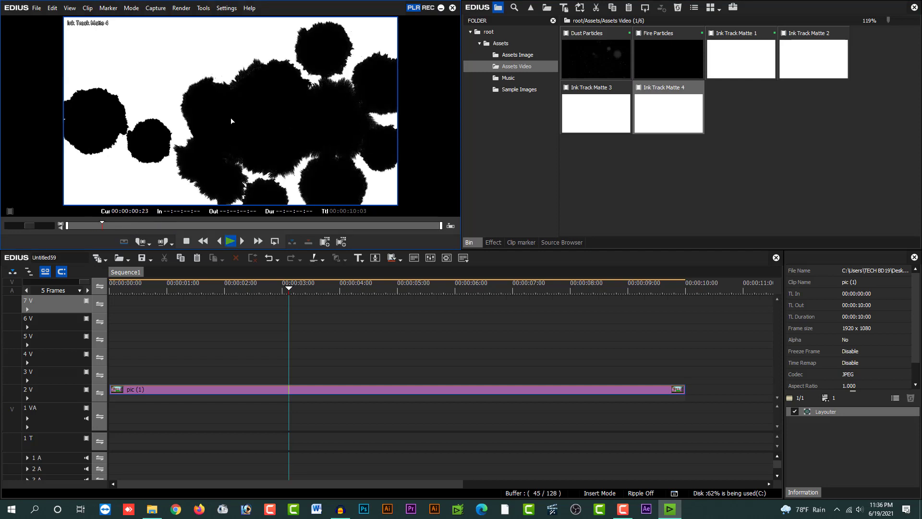
pyautogui.press('space')
pyautogui.press('space')
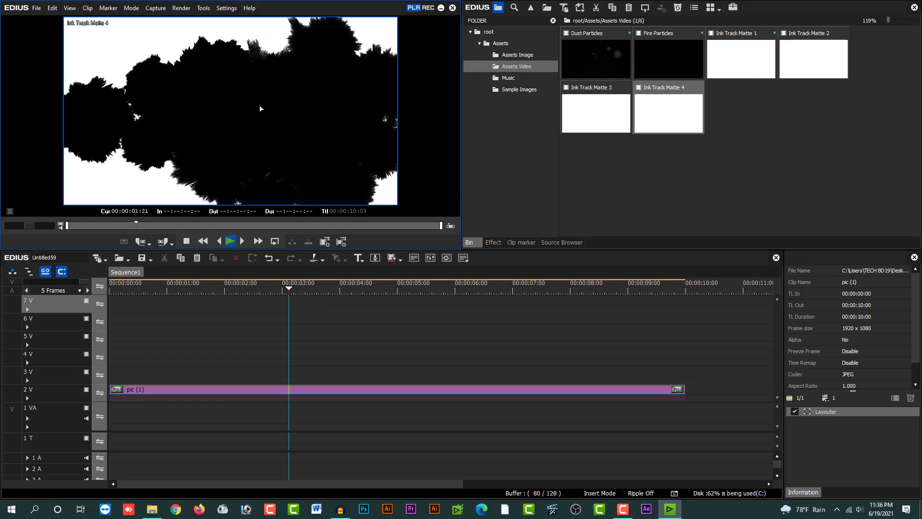
pyautogui.press('space')
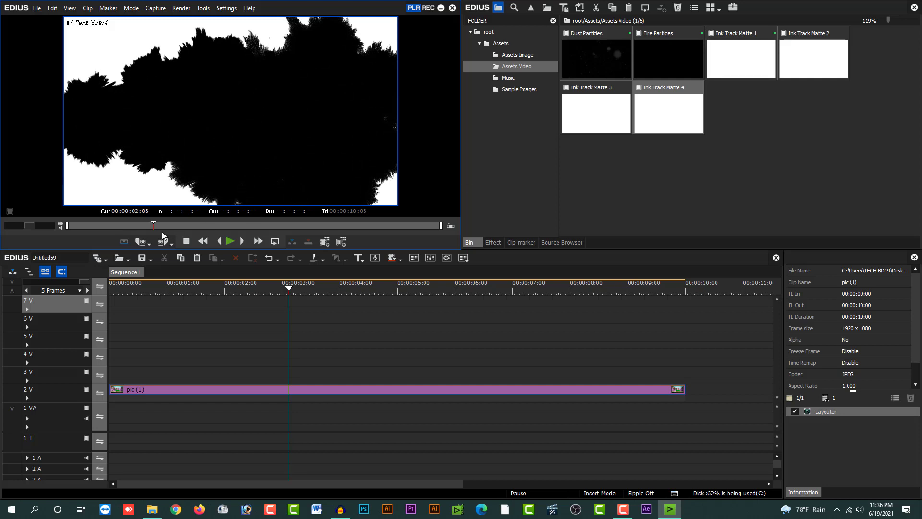
pyautogui.moveTo(172, 226)
pyautogui.mouseDown()
pyautogui.moveTo(356, 225)
pyautogui.moveTo(72, 226)
pyautogui.mouseUp()
pyautogui.press('space')
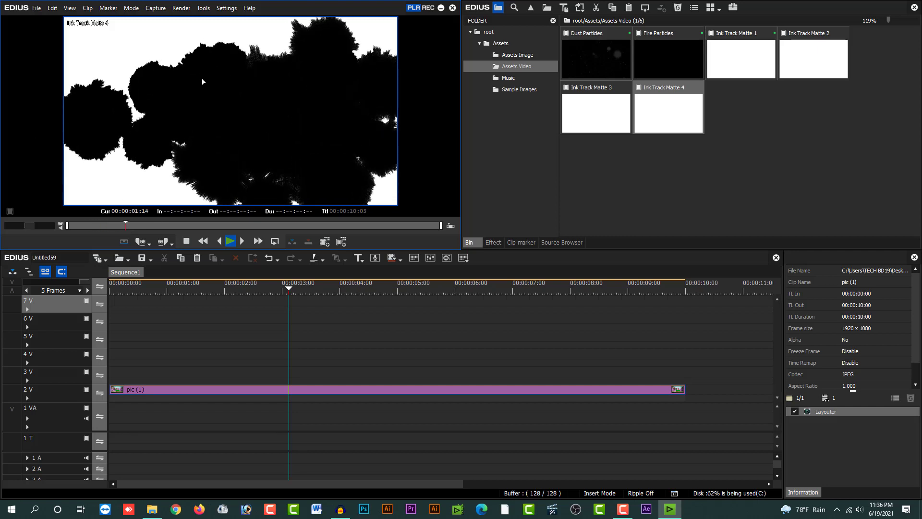
pyautogui.press('space')
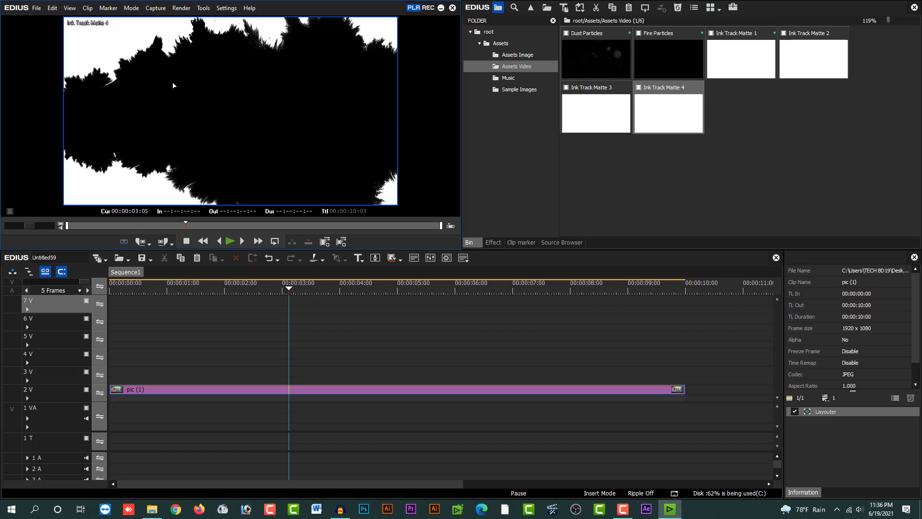
# Place Ink Track Matte 1 at the start of track 3 V above pic (1) and play through it on the timeline
pyautogui.click(196, 284)
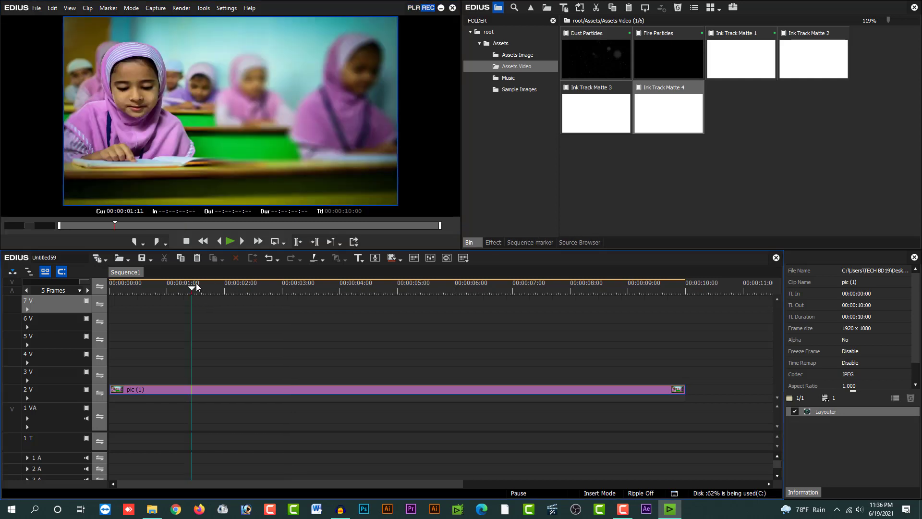
pyautogui.click(137, 389)
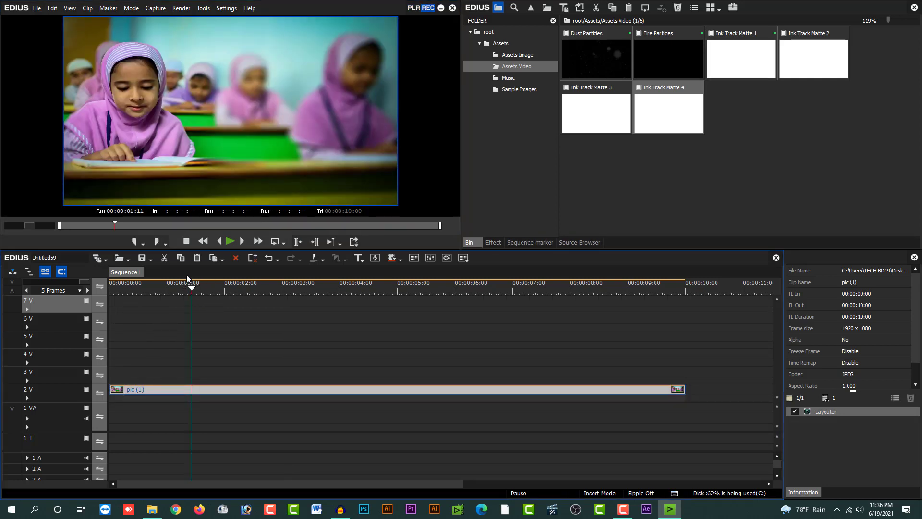
pyautogui.moveTo(161, 284); pyautogui.dragTo(148, 285)
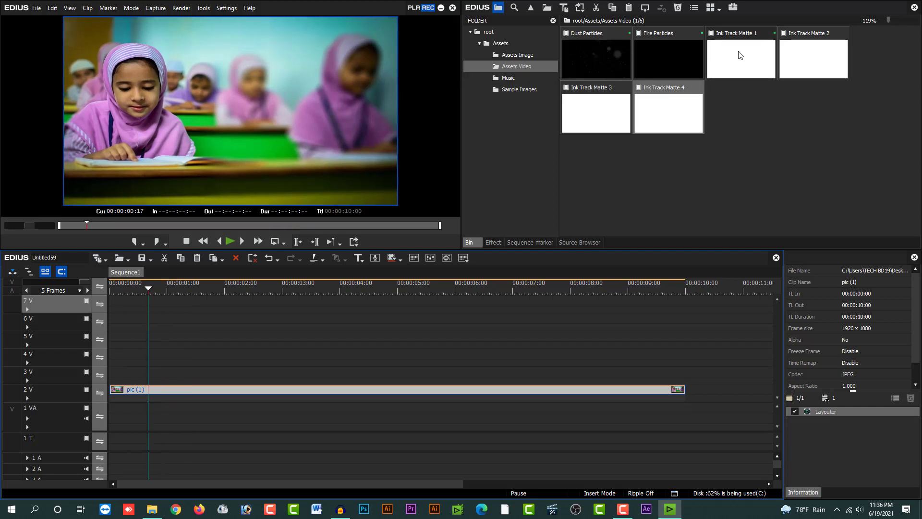
pyautogui.moveTo(747, 53)
pyautogui.mouseDown()
pyautogui.moveTo(749, 87)
pyautogui.moveTo(325, 354)
pyautogui.moveTo(144, 362)
pyautogui.moveTo(111, 375)
pyautogui.mouseUp()
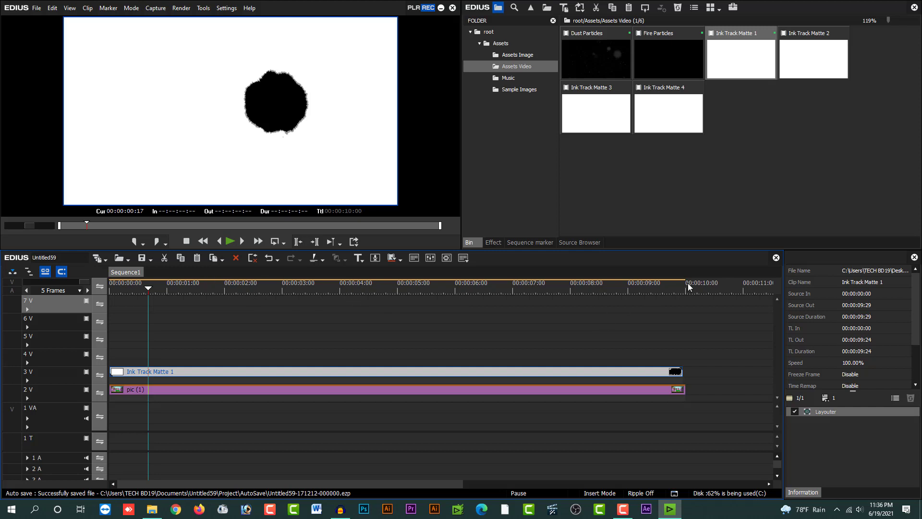
pyautogui.moveTo(175, 296); pyautogui.dragTo(214, 304)
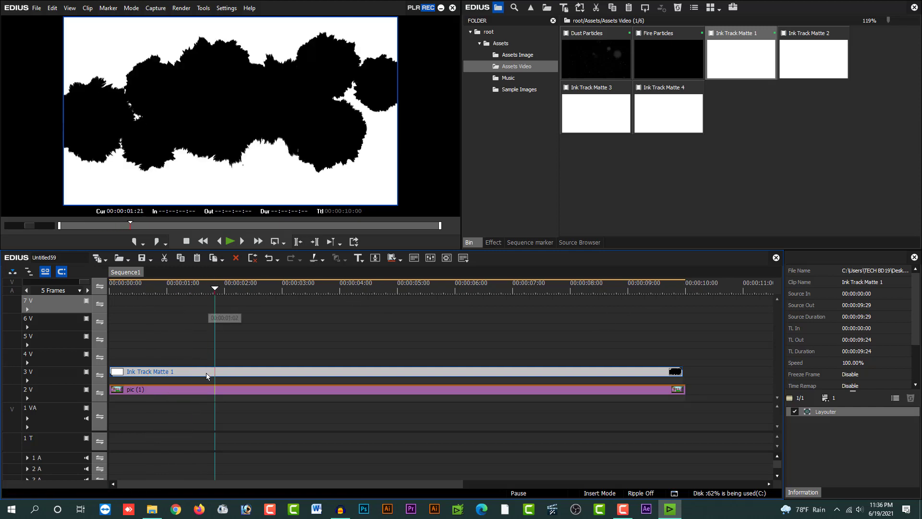
pyautogui.click(266, 289)
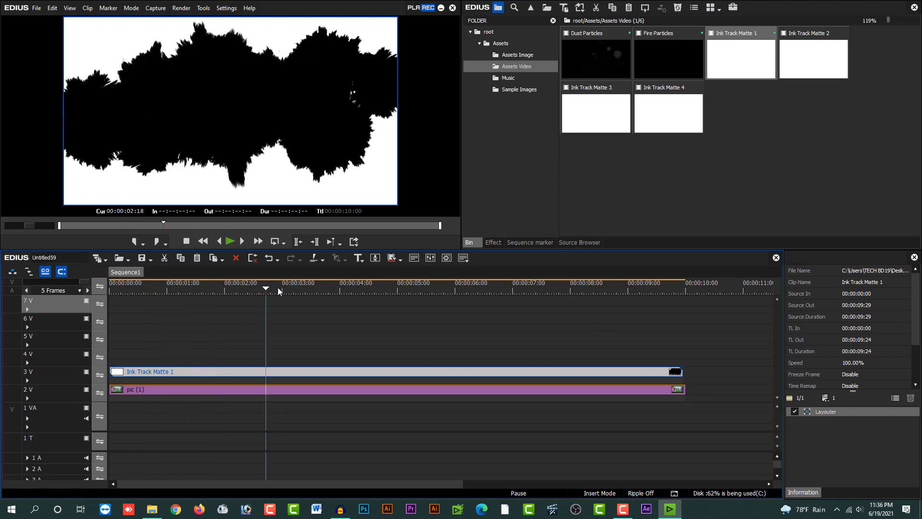
pyautogui.press('space')
pyautogui.press('space')
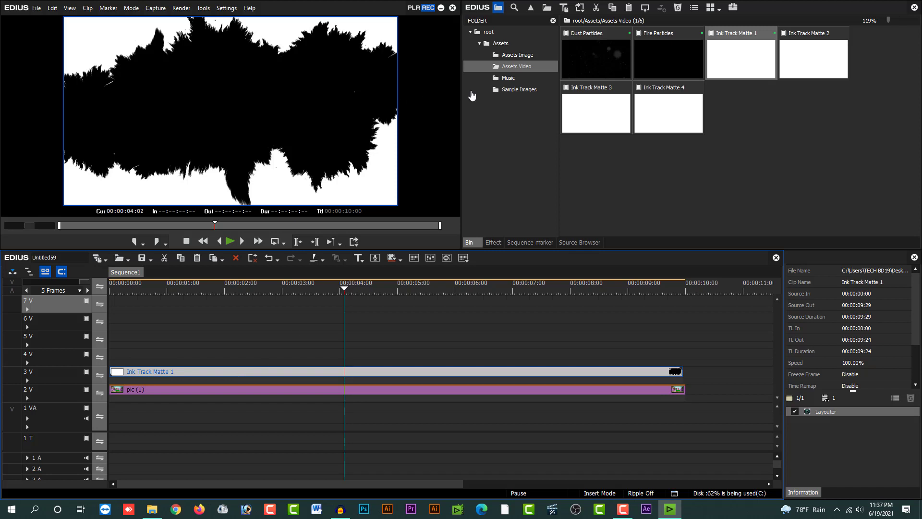
# Place Grunge Paper Background from the Assets Image folder at the start of track 4 V and extend its end to 00:00:09:24
pyautogui.click(511, 55)
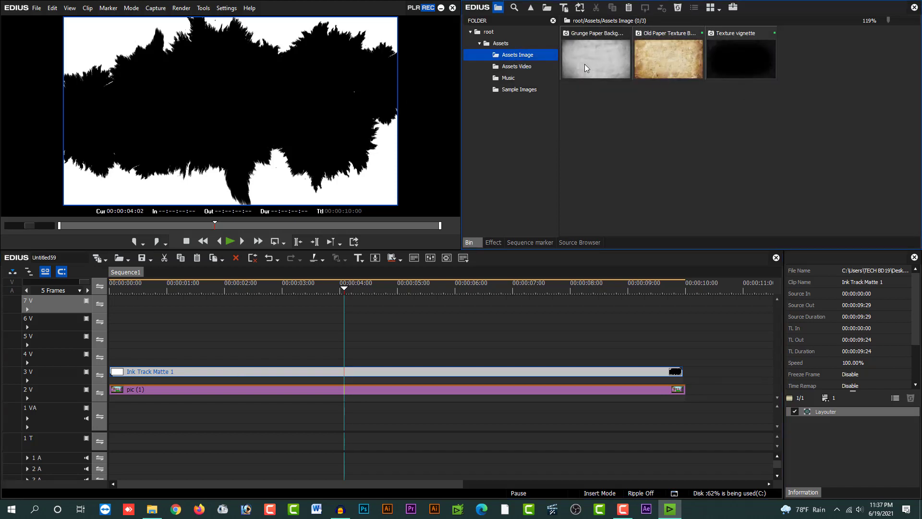
pyautogui.moveTo(613, 57); pyautogui.dragTo(103, 358)
pyautogui.click(213, 285)
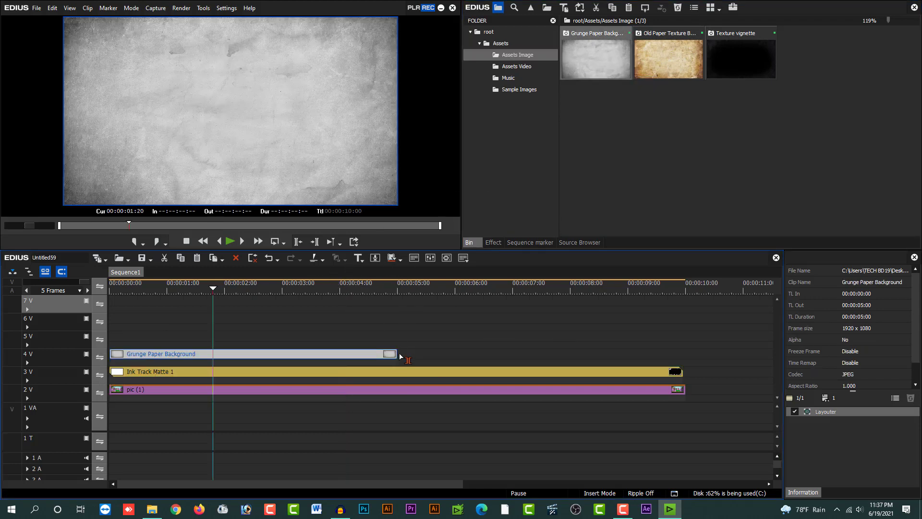
pyautogui.moveTo(400, 356); pyautogui.dragTo(688, 384)
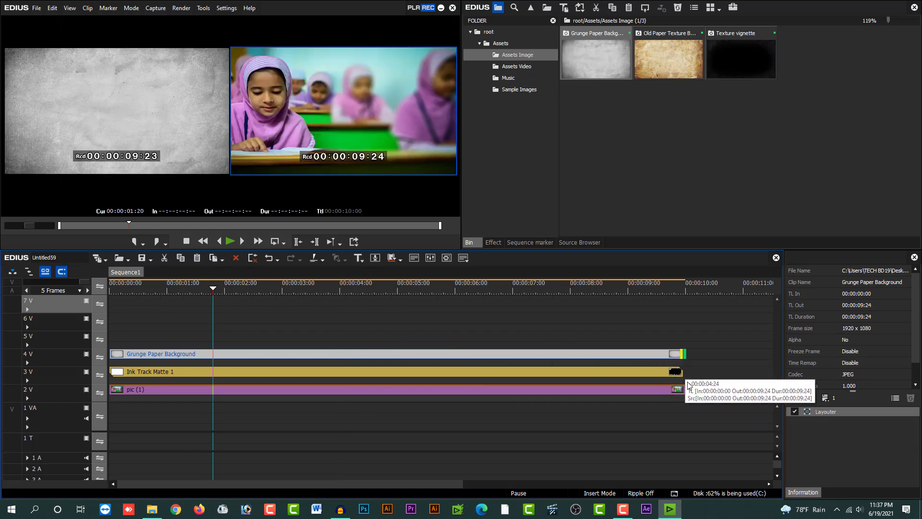
# Trim the end of the pic (1) clip on track 2 V to 00:00:09:24 and clear the clip selection
pyautogui.click(685, 388)
pyautogui.click(272, 288)
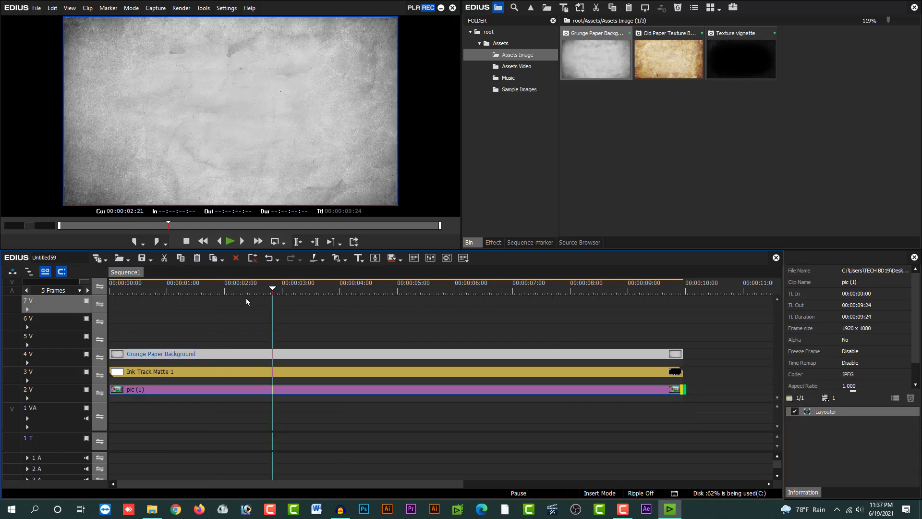
pyautogui.click(192, 287)
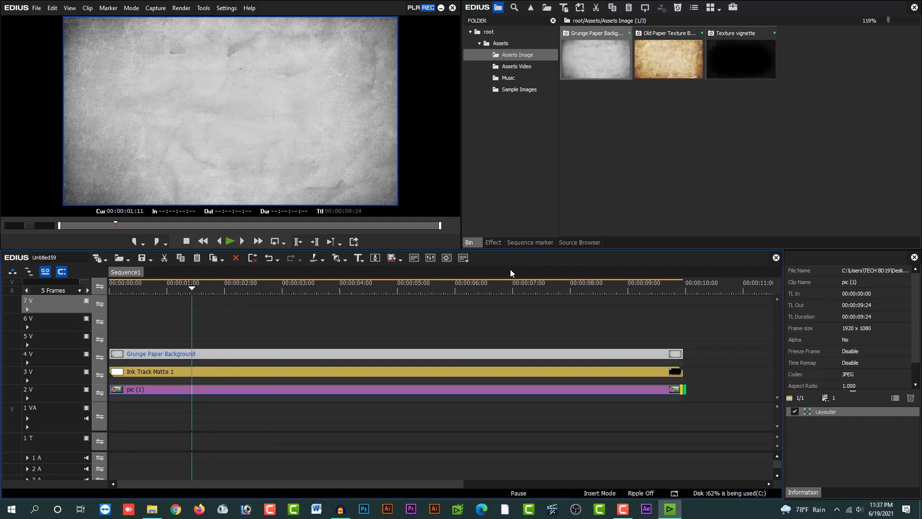
pyautogui.click(286, 333)
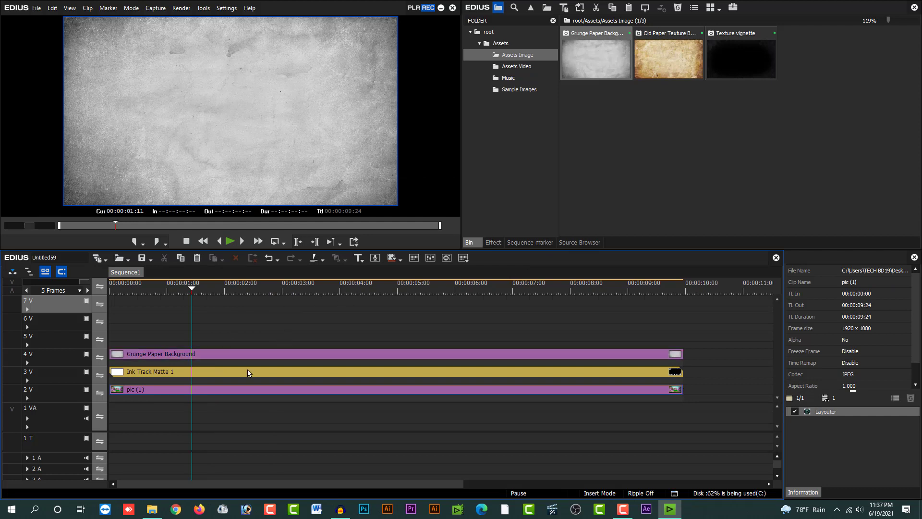
# Select the Ink Track Matte 1 clip on track 3 V and open it in the player for viewing
pyautogui.click(172, 390)
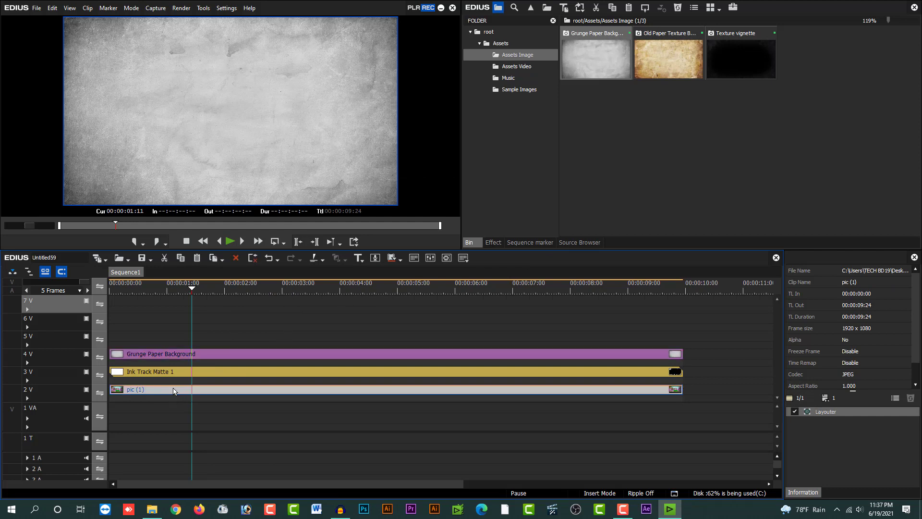
pyautogui.doubleClick(174, 390)
pyautogui.click(187, 288)
pyautogui.click(187, 377)
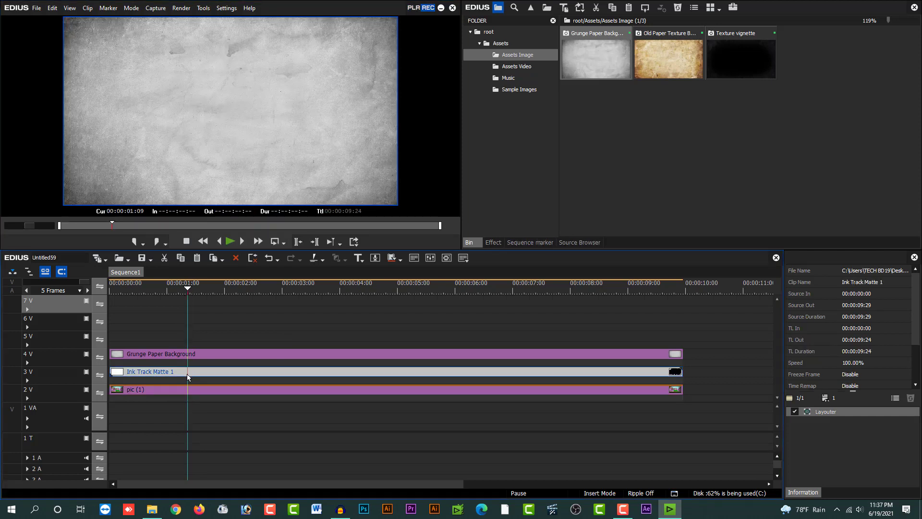
pyautogui.doubleClick(214, 370)
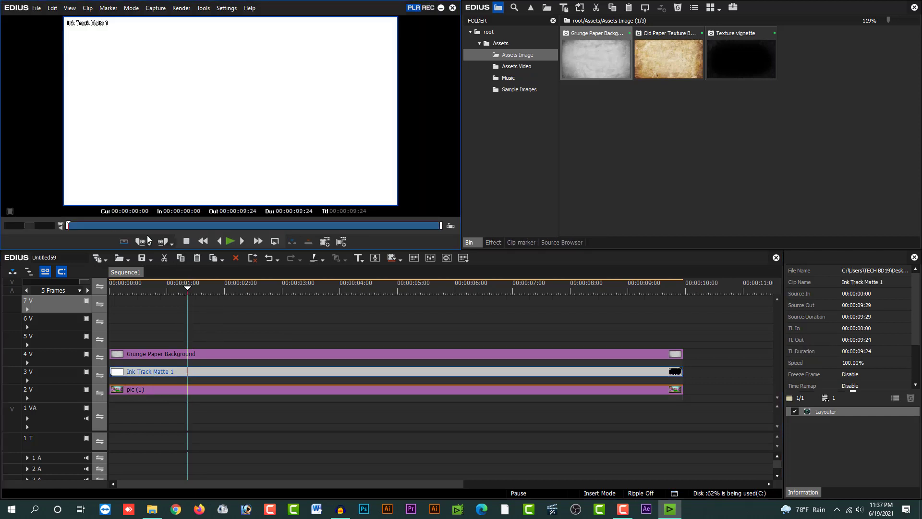
# Scrub through Ink Track Matte 1 in the player and select the three stacked clips on tracks 2 V to 4 V
pyautogui.click(143, 225)
pyautogui.moveTo(183, 227)
pyautogui.mouseDown()
pyautogui.moveTo(275, 224)
pyautogui.moveTo(131, 223)
pyautogui.mouseUp()
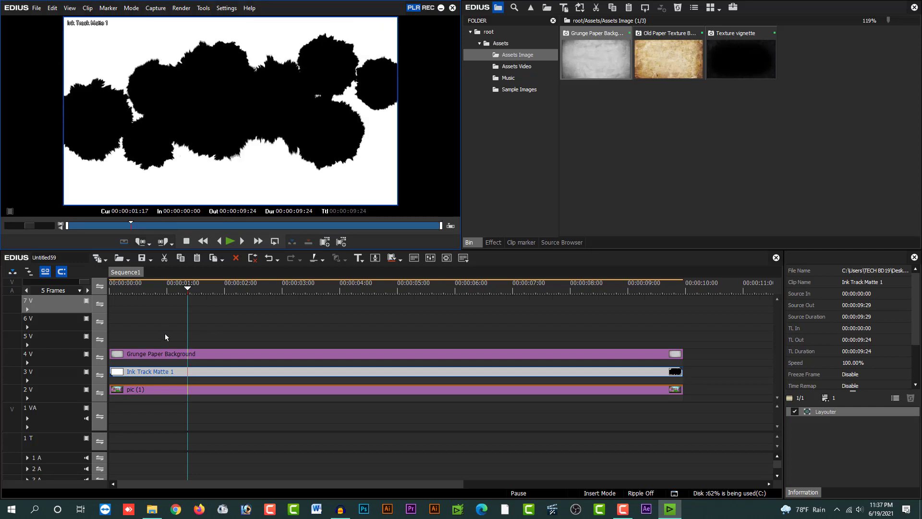
pyautogui.click(177, 370)
pyautogui.click(182, 355)
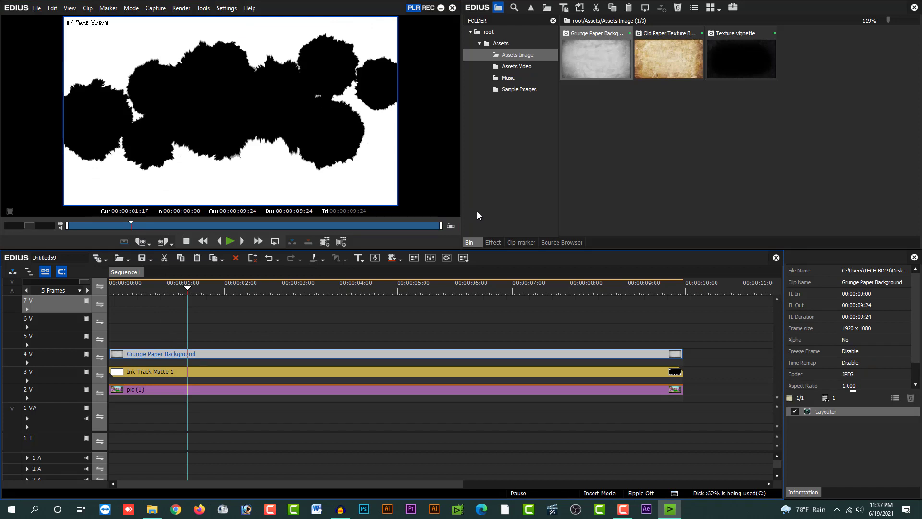
pyautogui.moveTo(264, 312); pyautogui.dragTo(267, 422)
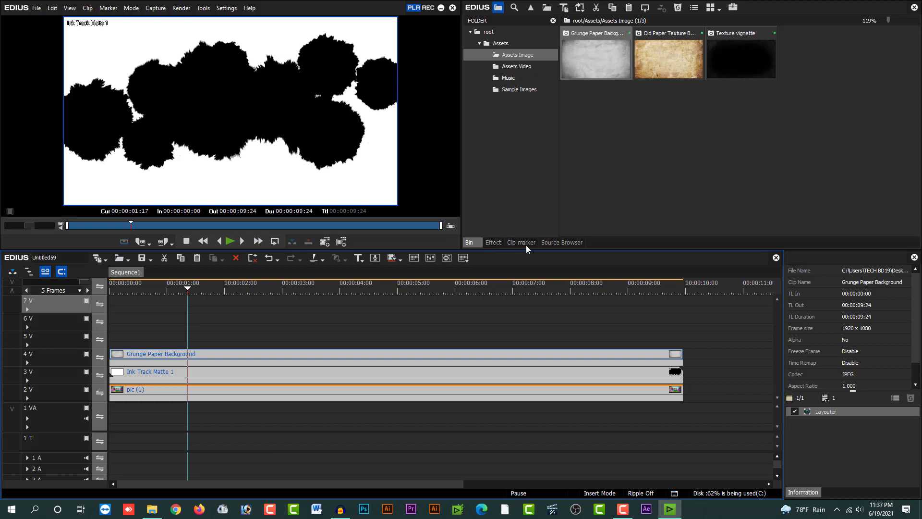
# Apply the Track Matte keyer to the Grunge Paper Background clip on track 4 V
pyautogui.click(493, 242)
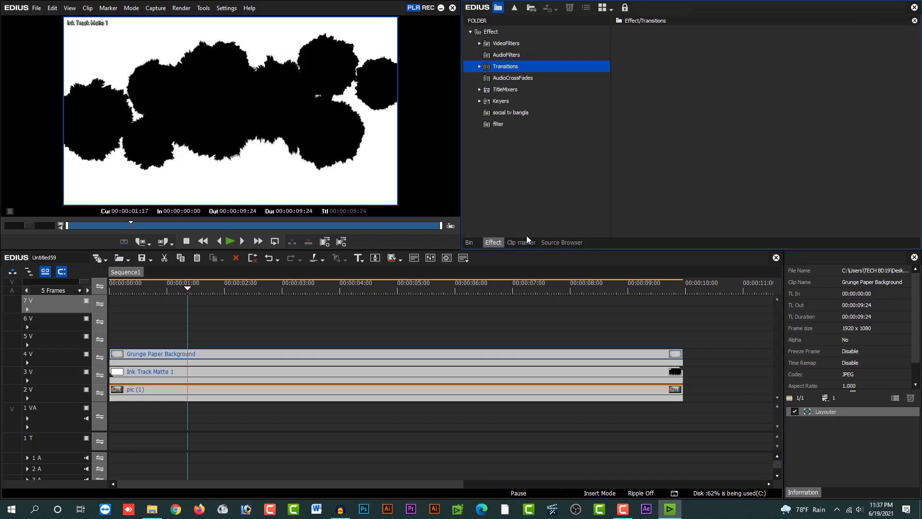
pyautogui.click(512, 103)
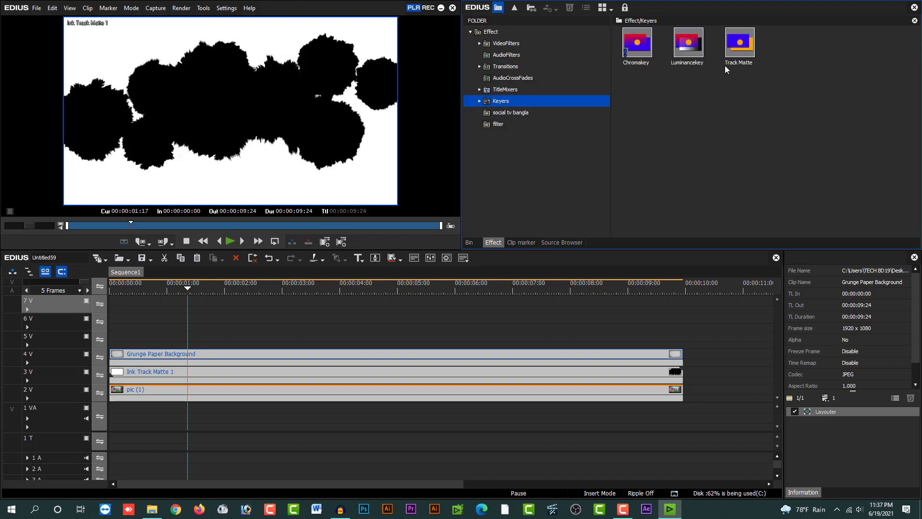
pyautogui.click(750, 71)
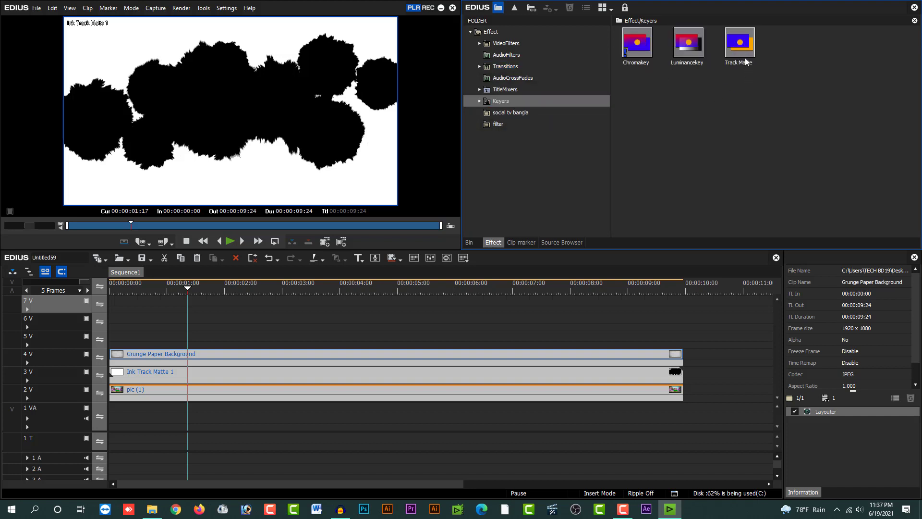
pyautogui.click(751, 50)
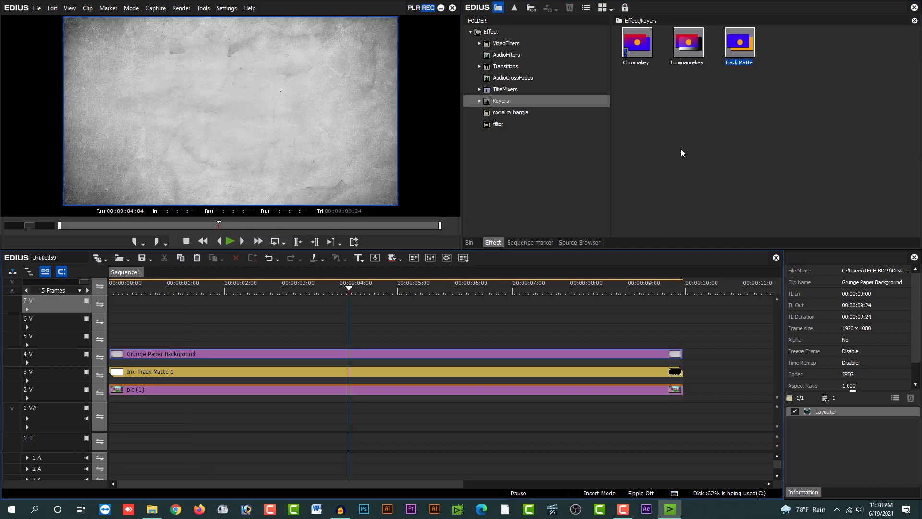
pyautogui.moveTo(727, 42); pyautogui.dragTo(306, 364)
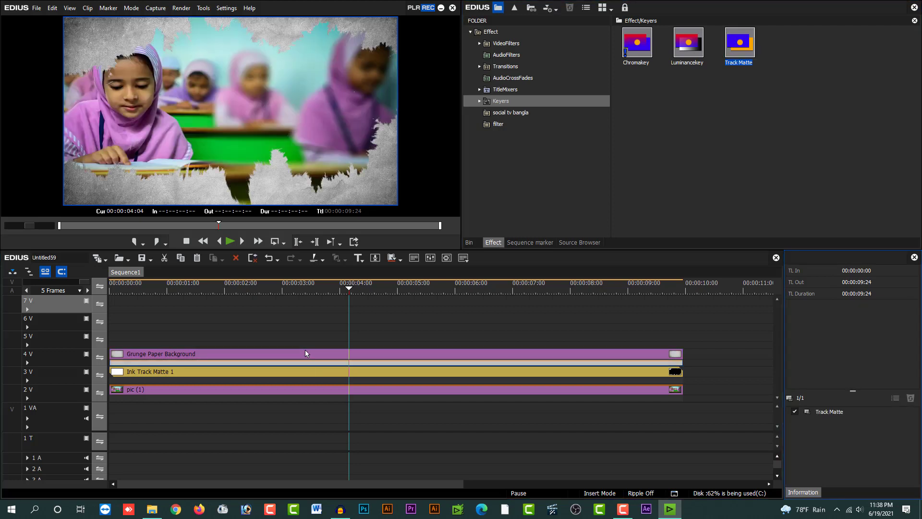
# Open Ink Track Matte 1 from track 3 V in the player and scrub it to 00:00:02:10
pyautogui.moveTo(212, 288); pyautogui.dragTo(222, 358)
pyautogui.doubleClick(209, 372)
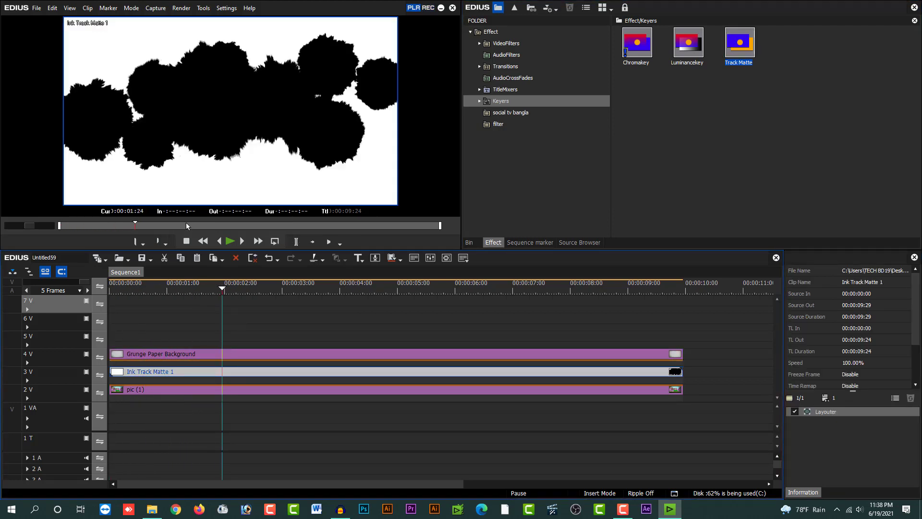
pyautogui.moveTo(141, 226); pyautogui.dragTo(158, 226)
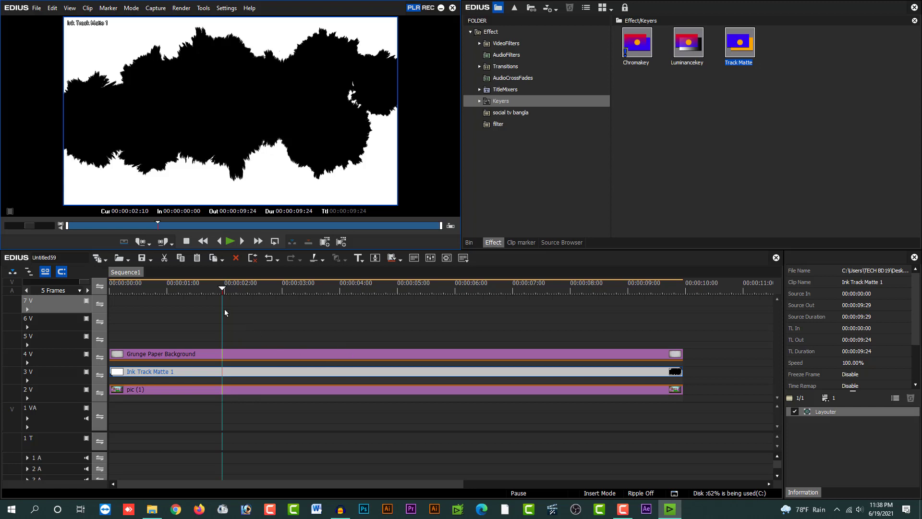
# Play the ink reveal on the timeline from near the start, and repeat the playback from 00:00:00:00
pyautogui.click(160, 289)
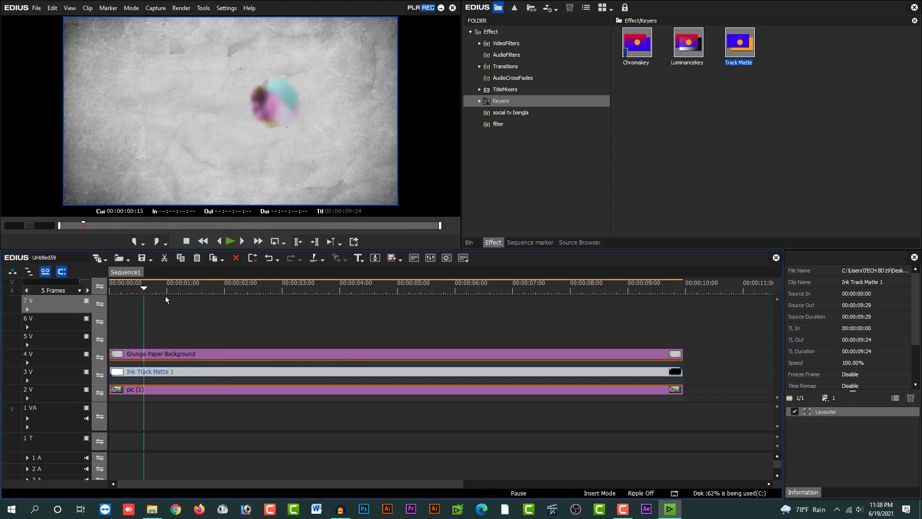
pyautogui.press('space')
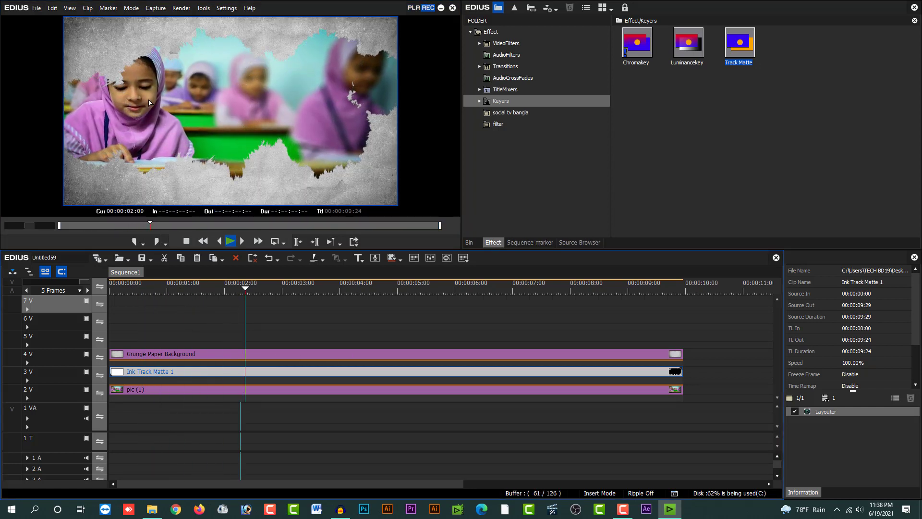
pyautogui.press('space')
pyautogui.click(113, 289)
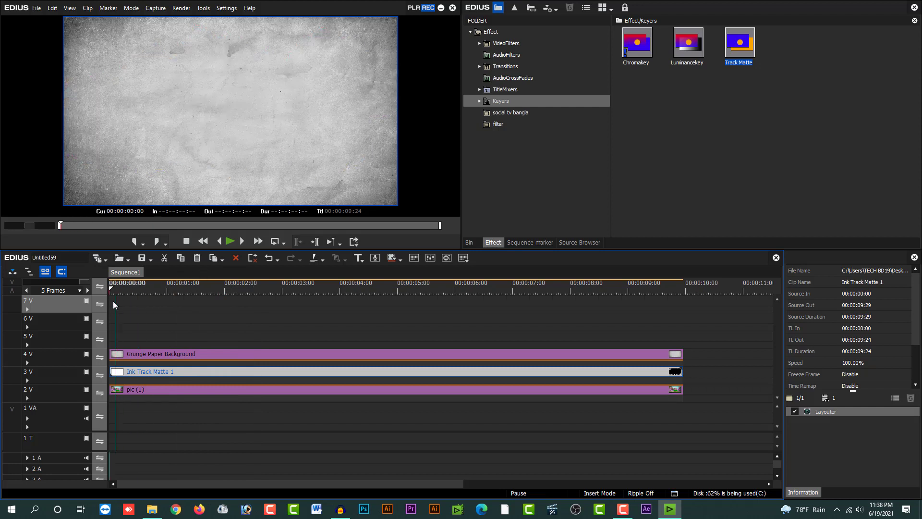
pyautogui.press('space')
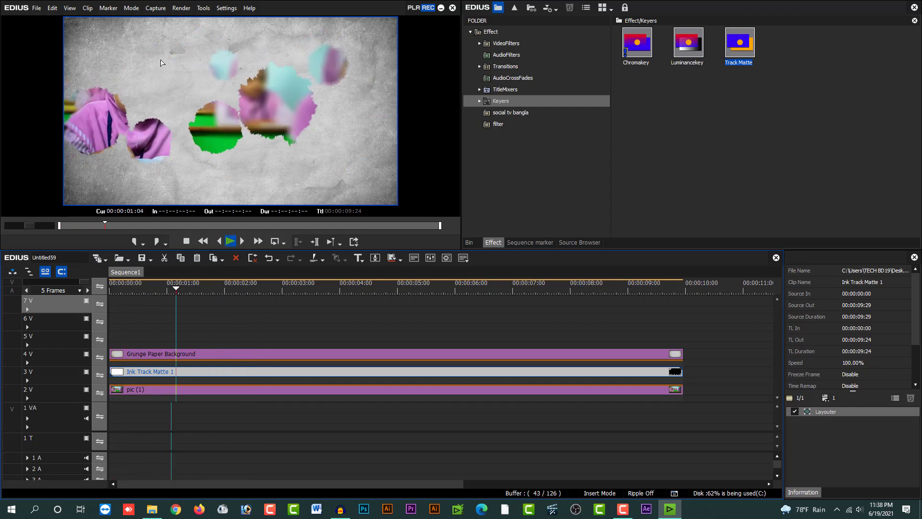
pyautogui.press('space')
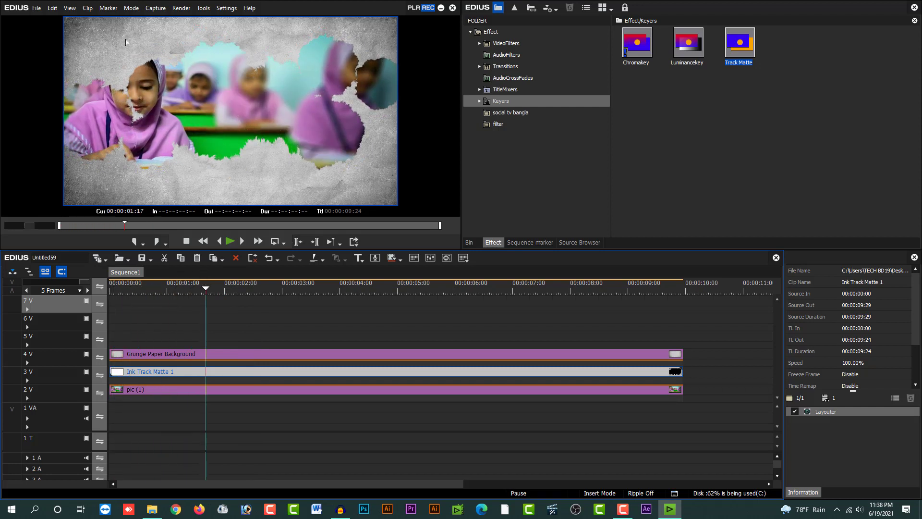
# Scrub the timeline around the reveal and play the Ink Track Matte 1 clip on its own in the player
pyautogui.click(160, 351)
pyautogui.click(185, 289)
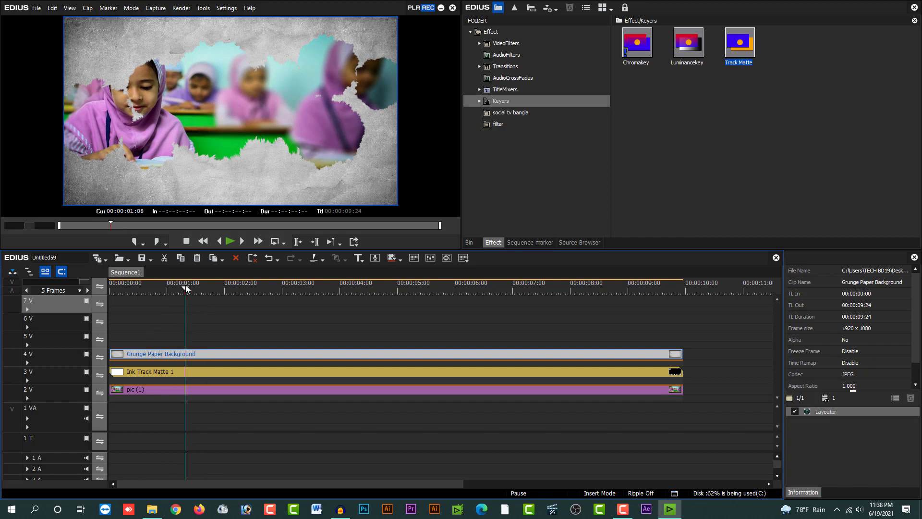
pyautogui.click(153, 373)
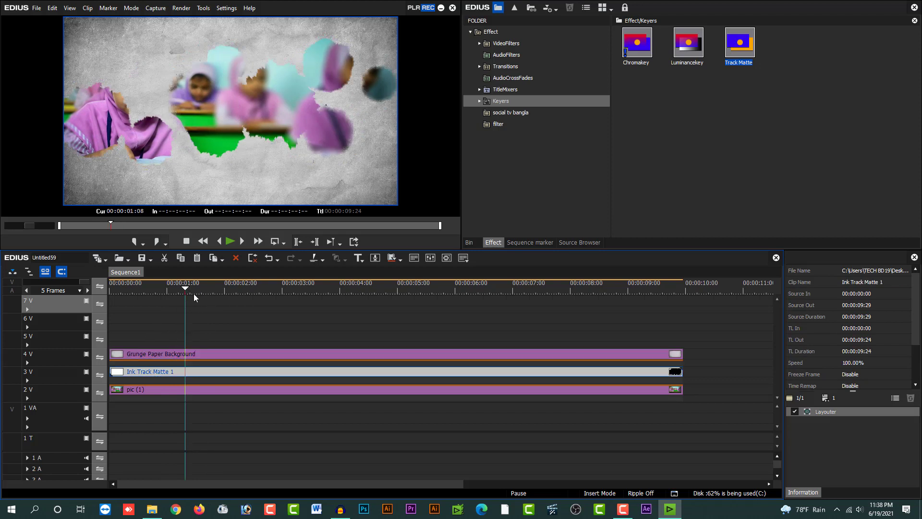
pyautogui.moveTo(198, 289); pyautogui.dragTo(247, 288)
pyautogui.doubleClick(262, 371)
pyautogui.press('space')
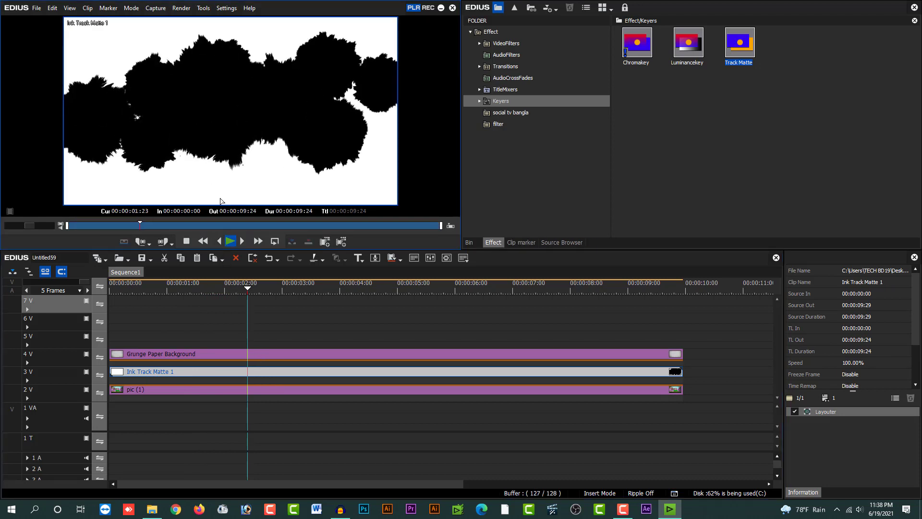
pyautogui.press('space')
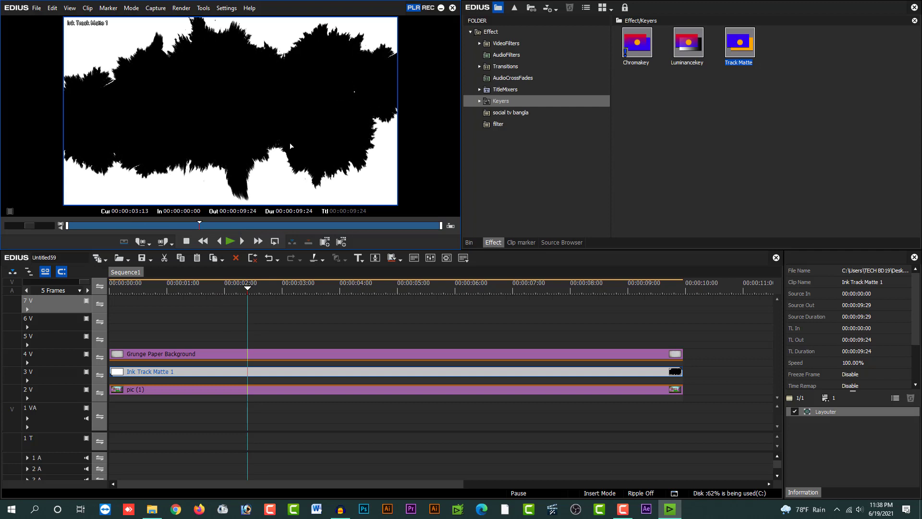
# Play back the composited ink reveal on the timeline from about half a second in
pyautogui.click(138, 289)
pyautogui.press('space')
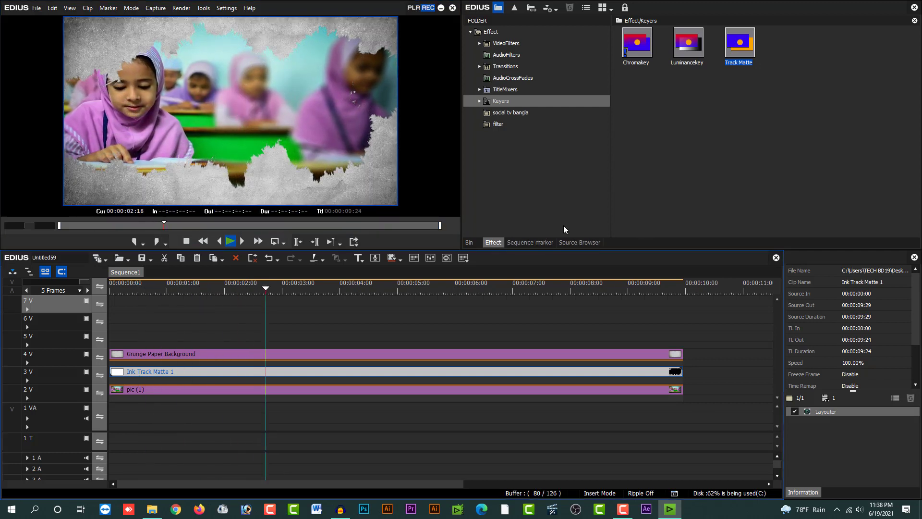
pyautogui.press('space')
# Preview the Dust Particles clip from the Assets Video folder, including a full-screen view
pyautogui.click(469, 243)
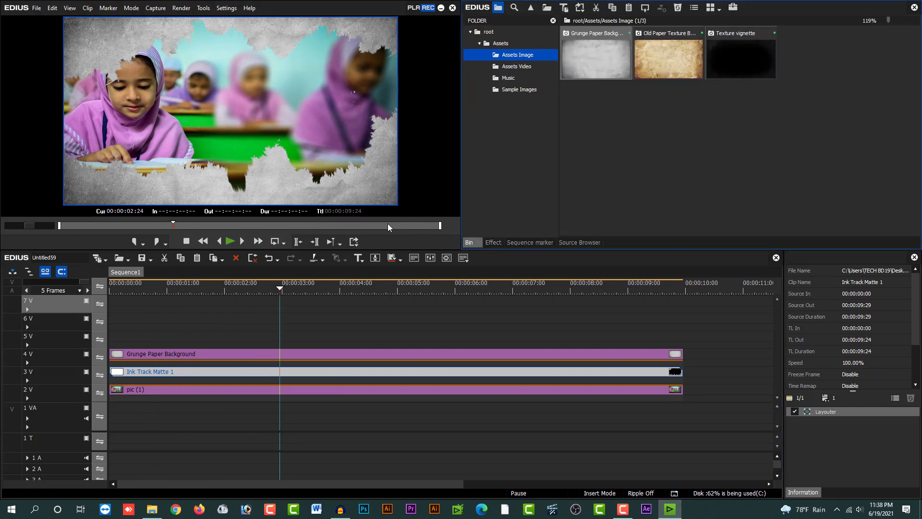
pyautogui.click(516, 67)
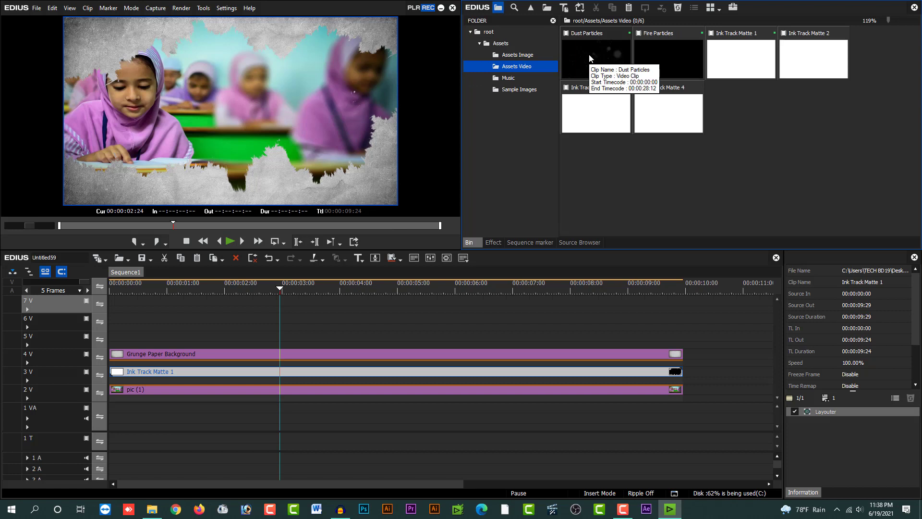
pyautogui.doubleClick(590, 58)
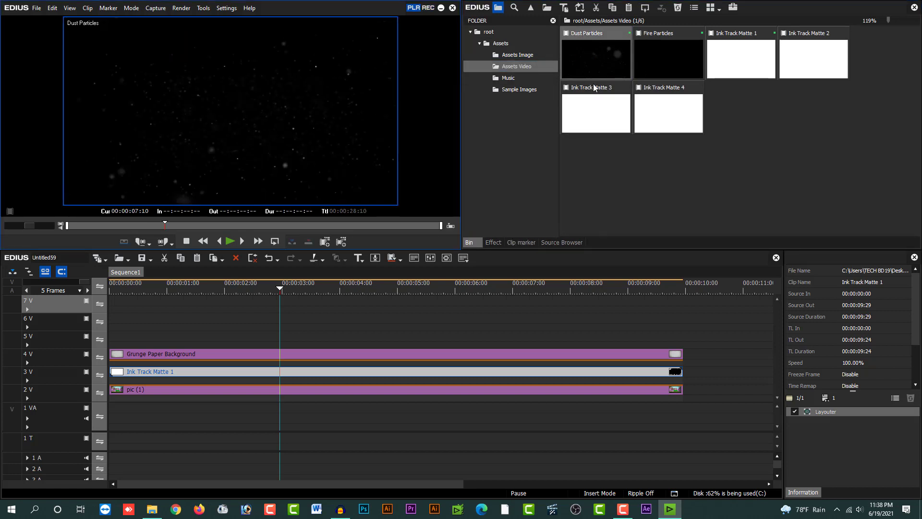
pyautogui.press('space')
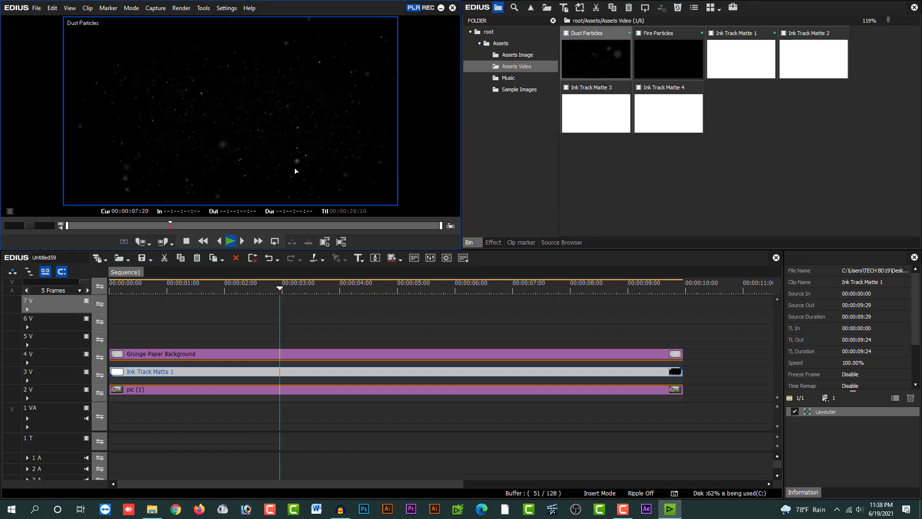
pyautogui.doubleClick(309, 117)
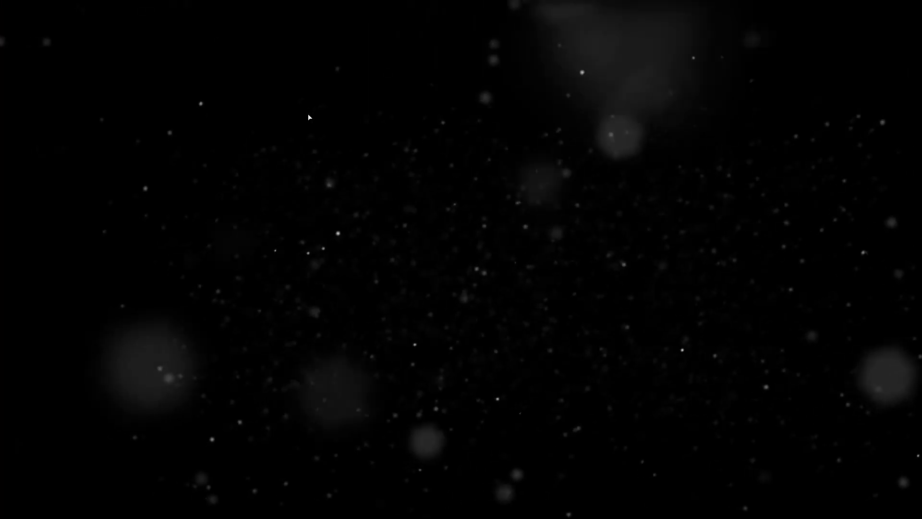
pyautogui.doubleClick(364, 134)
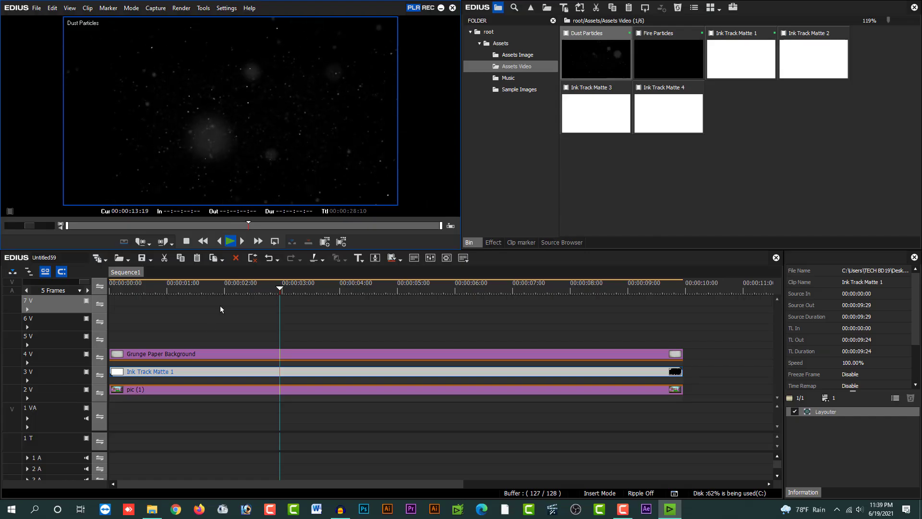
# Place Dust Particles at the start of track 5 V above the paper background and play the timeline briefly
pyautogui.click(206, 291)
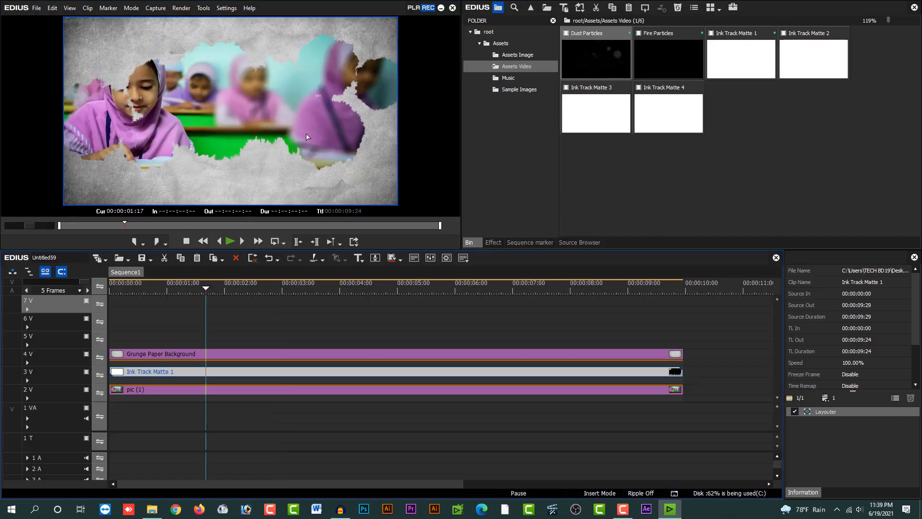
pyautogui.moveTo(592, 47); pyautogui.dragTo(103, 340)
pyautogui.moveTo(207, 288); pyautogui.dragTo(259, 286)
pyautogui.press('space')
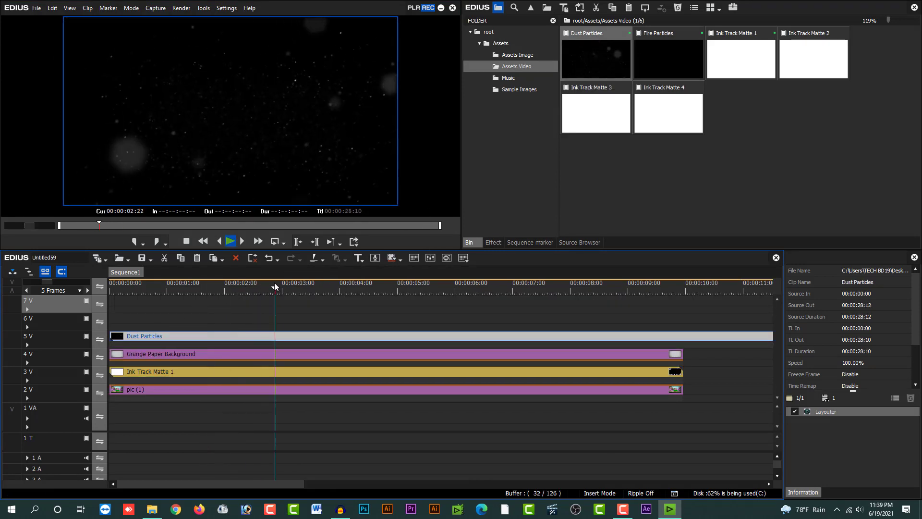
pyautogui.press('space')
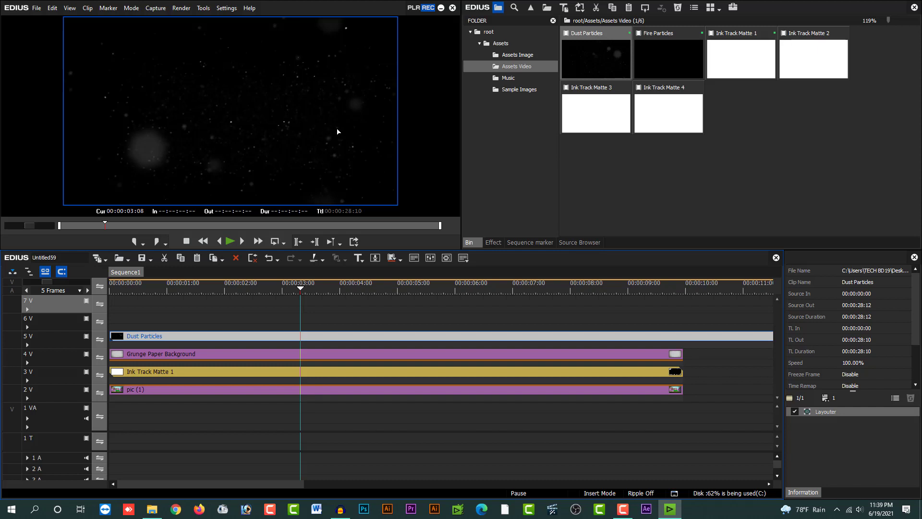
# Apply the Addition blend keyer to the Dust Particles clip on track 5 V
pyautogui.click(495, 243)
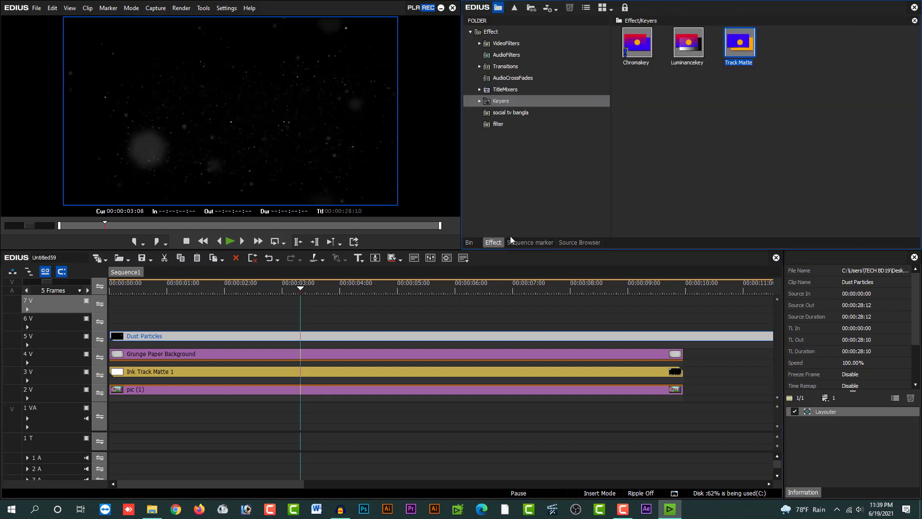
pyautogui.doubleClick(509, 102)
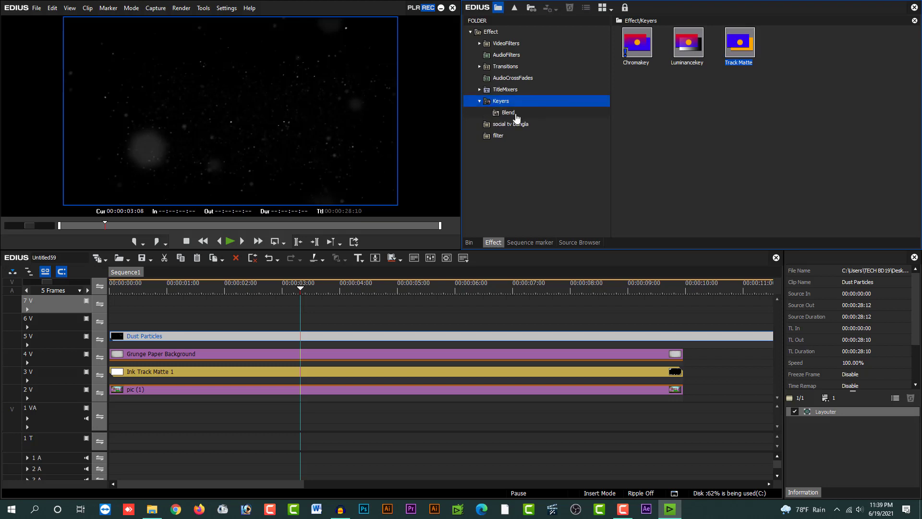
pyautogui.click(515, 115)
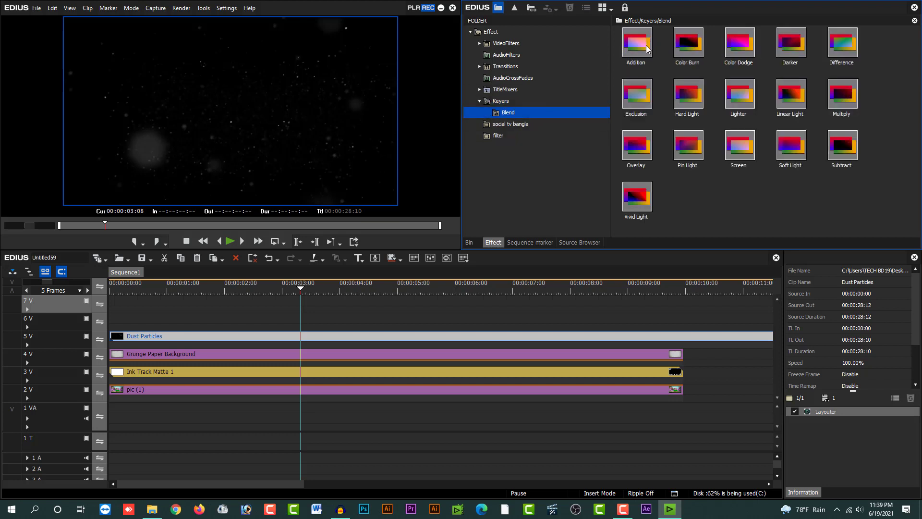
pyautogui.moveTo(646, 48); pyautogui.dragTo(302, 347)
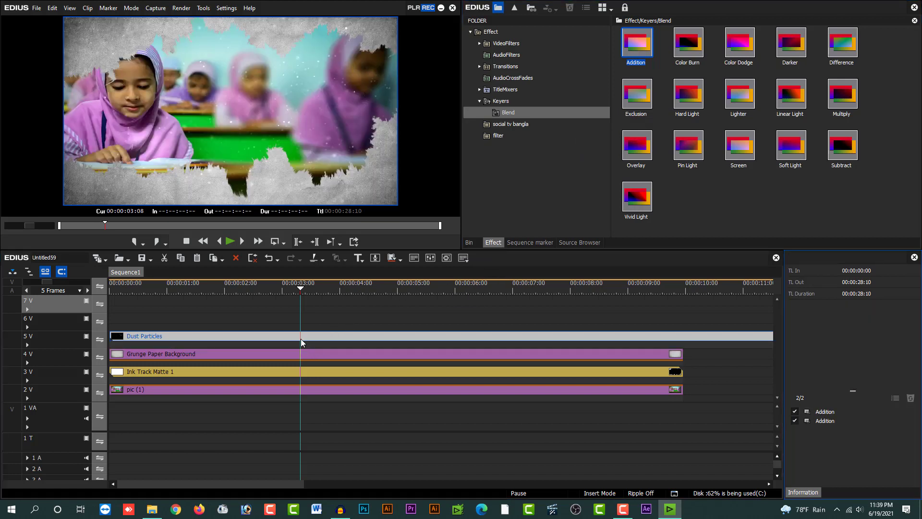
# Play the timeline from 00:00:01:18 to check the dust particles blended over the ink reveal
pyautogui.click(208, 291)
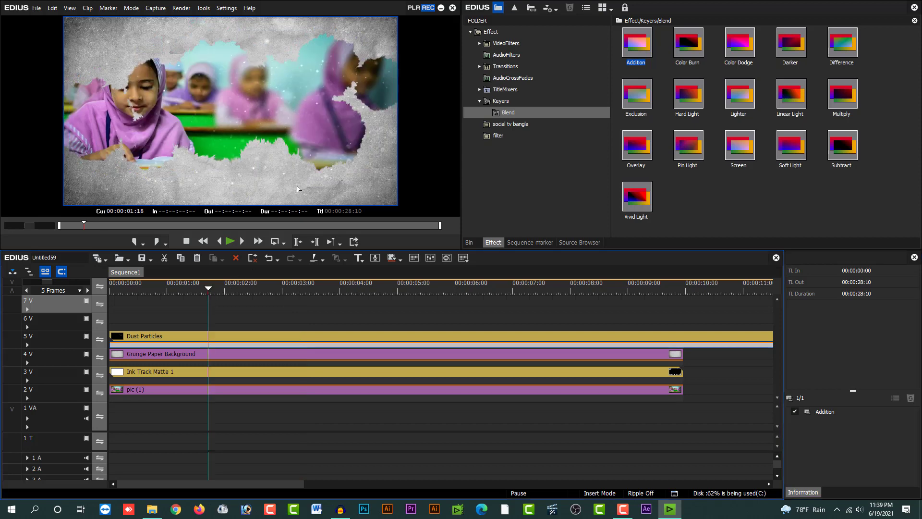
pyautogui.press('space')
pyautogui.press('space')
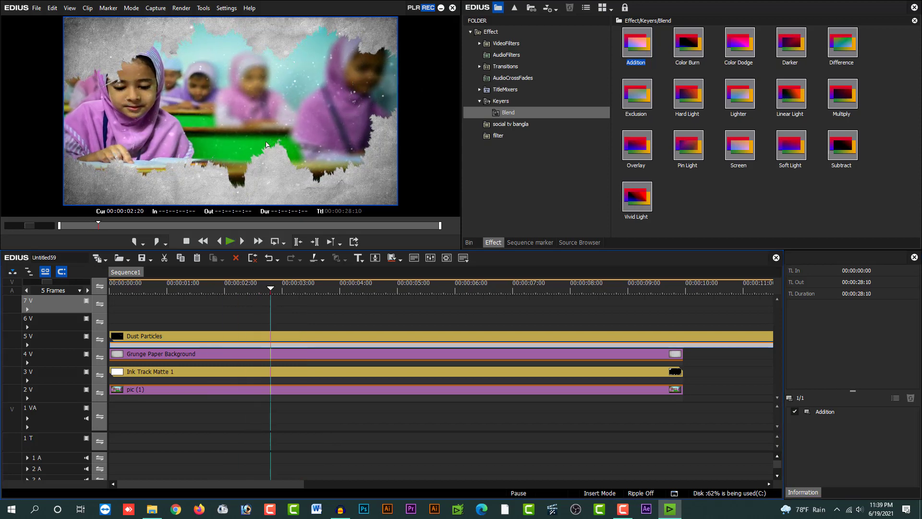
# Play the timeline full-screen from 00:00:02:20 to check the dust particles over the ink reveal
pyautogui.doubleClick(251, 113)
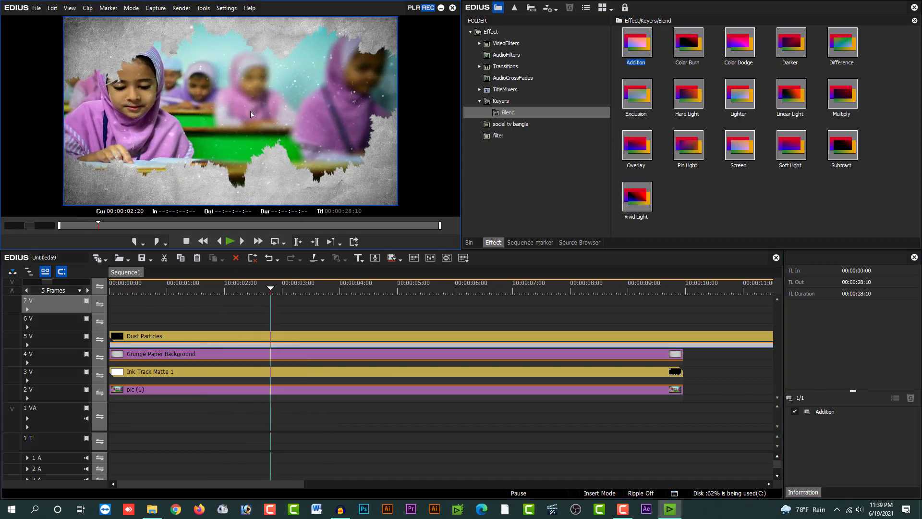
pyautogui.press('space')
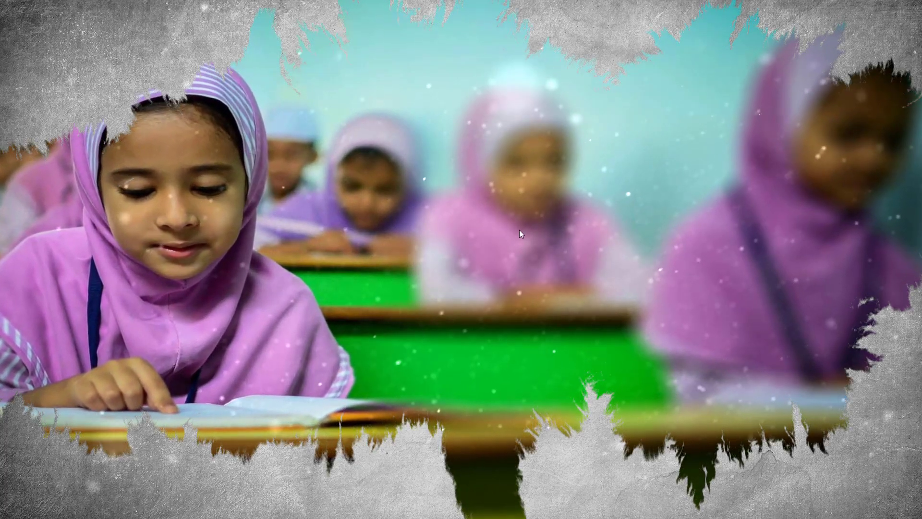
pyautogui.doubleClick(296, 234)
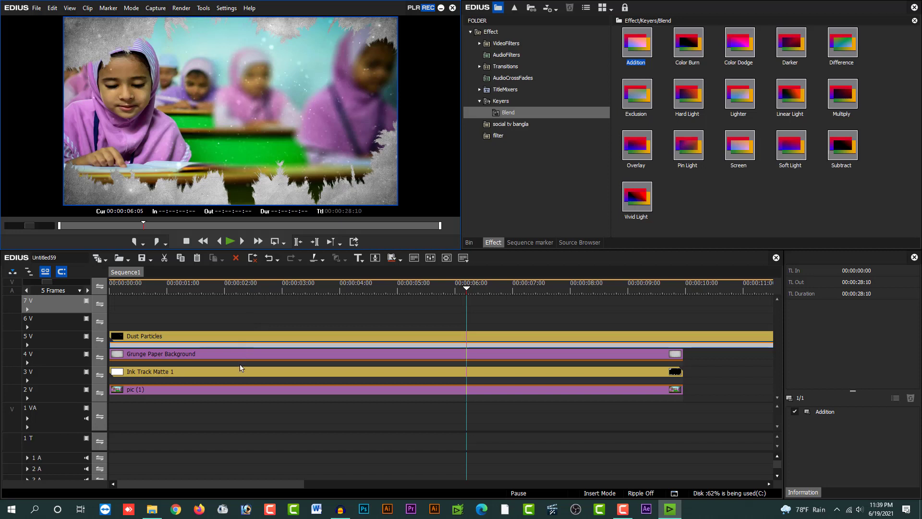
pyautogui.click(244, 397)
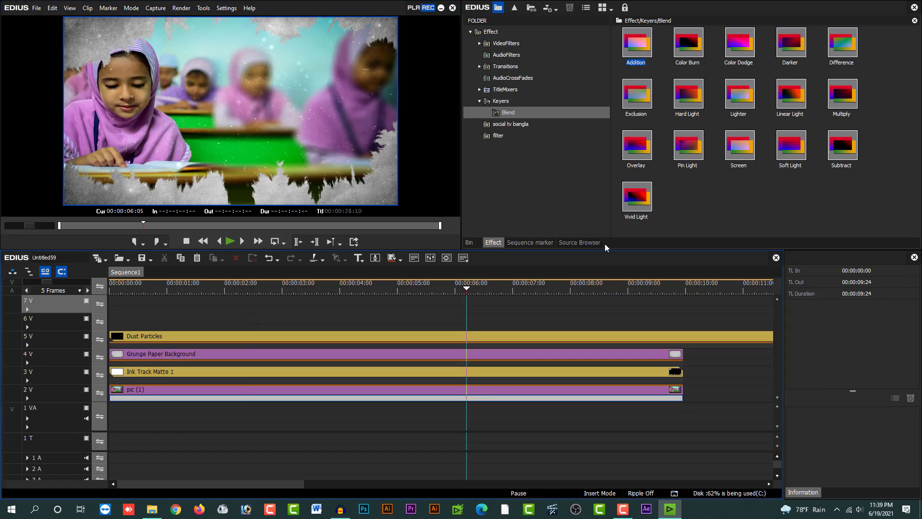
# Place Fire Particles from the Assets Video folder at the start of track 6 V above Dust Particles and scrub to about 00:00:03:07
pyautogui.click(475, 243)
pyautogui.moveTo(667, 47); pyautogui.dragTo(126, 324)
pyautogui.click(335, 289)
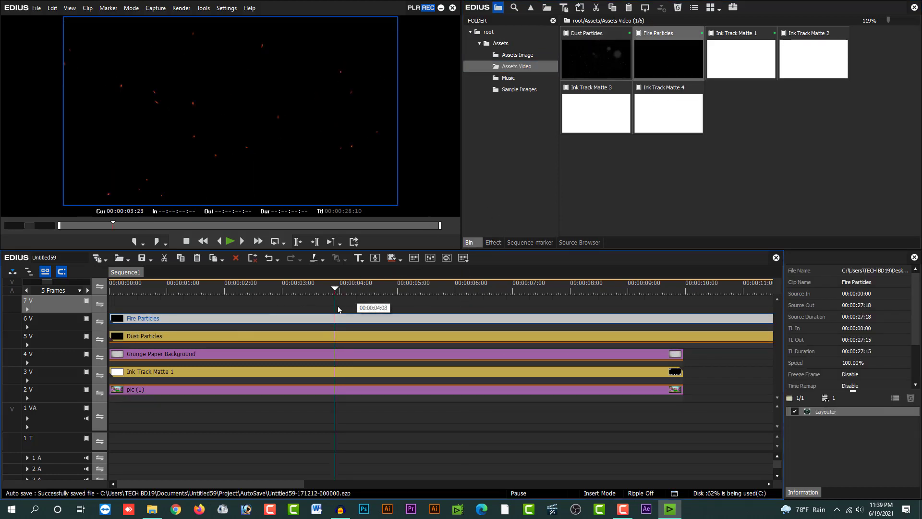
pyautogui.click(295, 306)
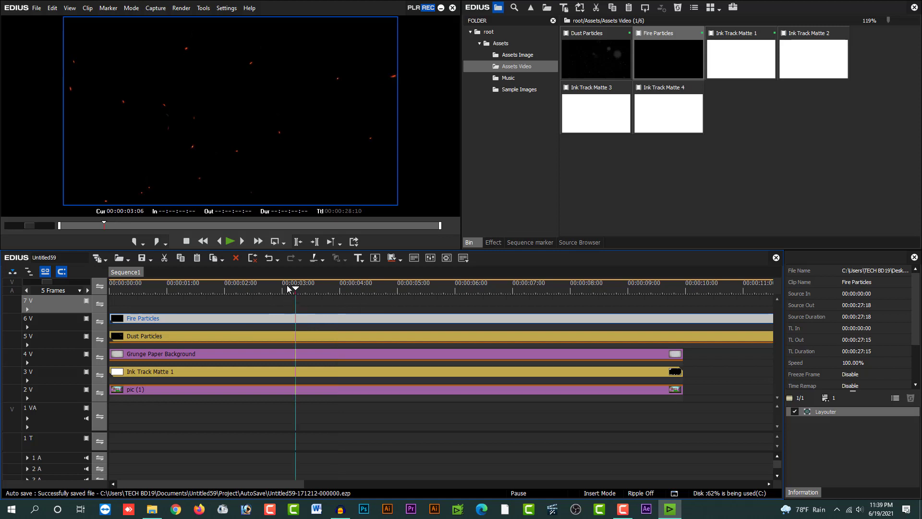
pyautogui.click(297, 286)
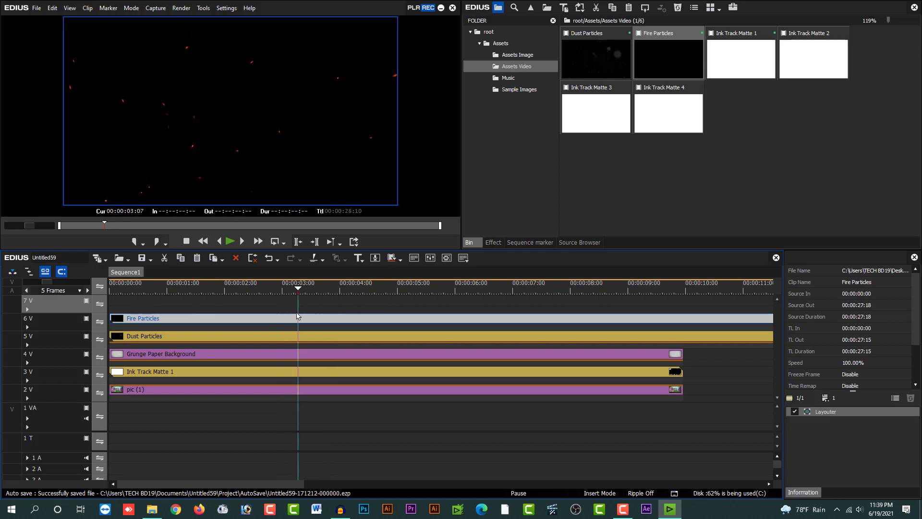
# Preview the Fire Particles clip on the timeline full-screen from 00:00:03:12, and return the playhead to 00:00:03:00
pyautogui.keyDown('ctrl'); pyautogui.click(292, 336); pyautogui.keyUp('ctrl')
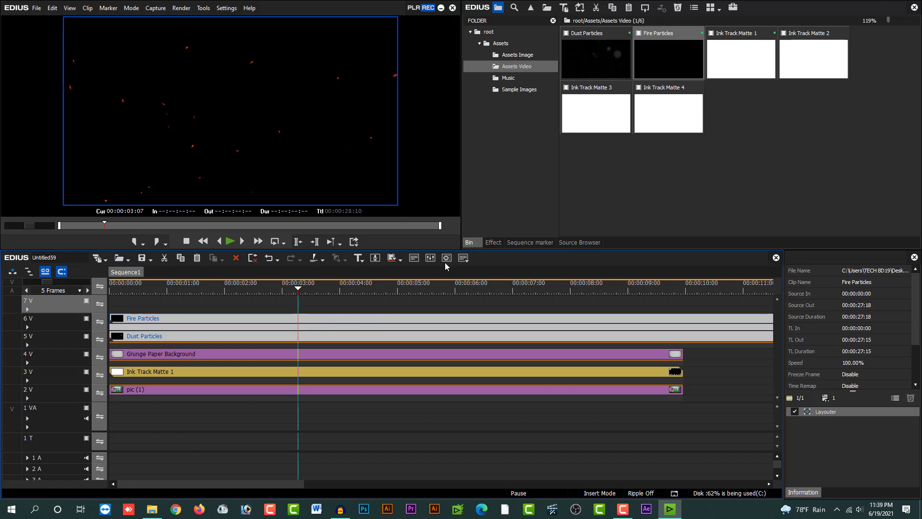
pyautogui.click(285, 309)
pyautogui.click(309, 318)
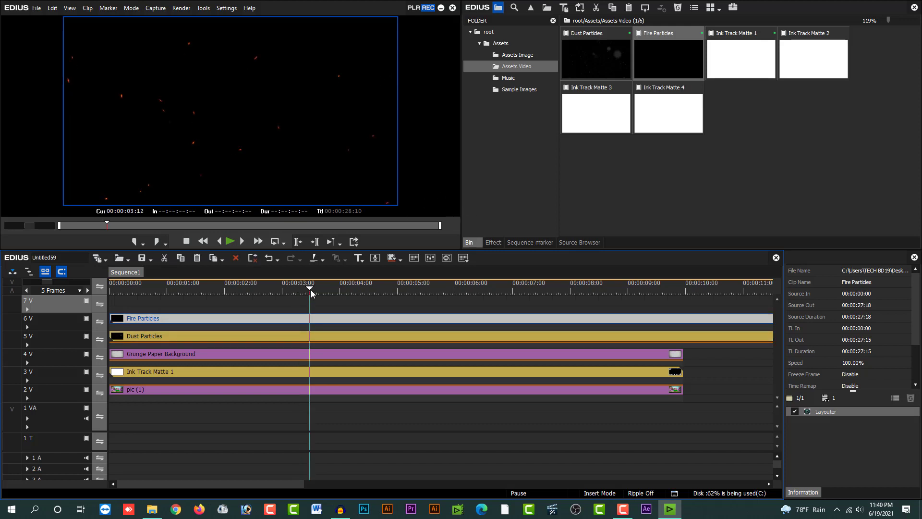
pyautogui.doubleClick(305, 161)
pyautogui.press('space')
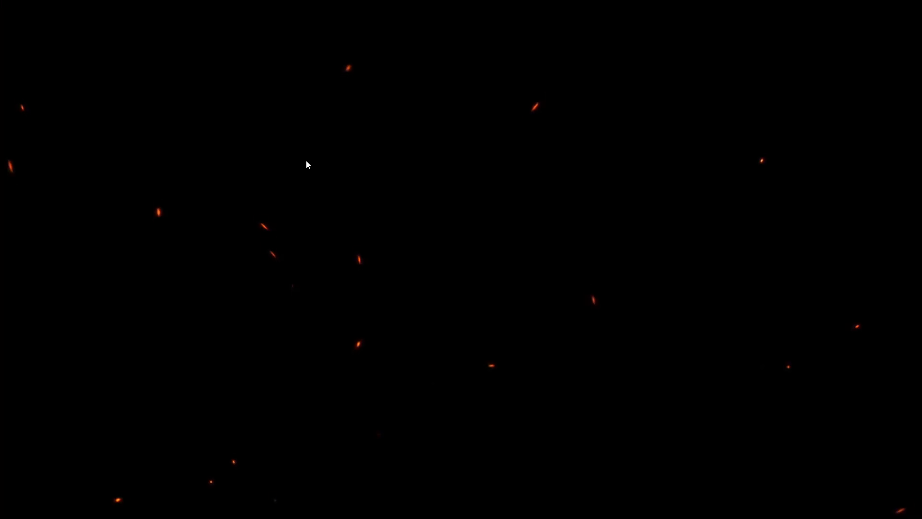
pyautogui.doubleClick(371, 157)
pyautogui.press('space')
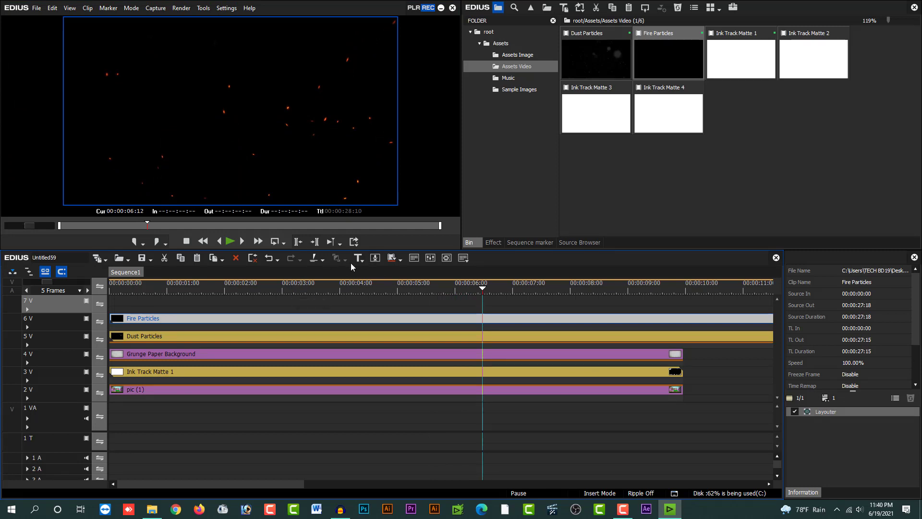
pyautogui.click(282, 288)
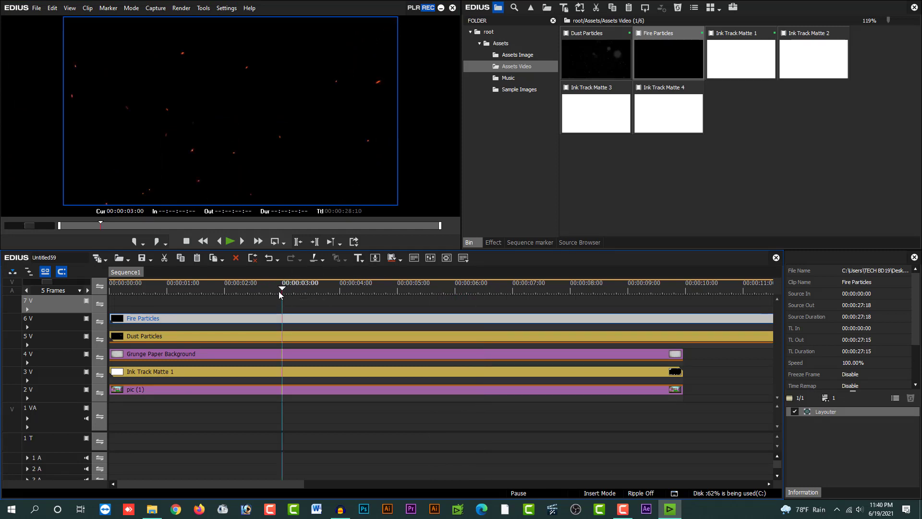
# Apply the Addition blend keyer to the Fire Particles clip on track 6 V and play the blended result from 00:00:03:00
pyautogui.click(269, 339)
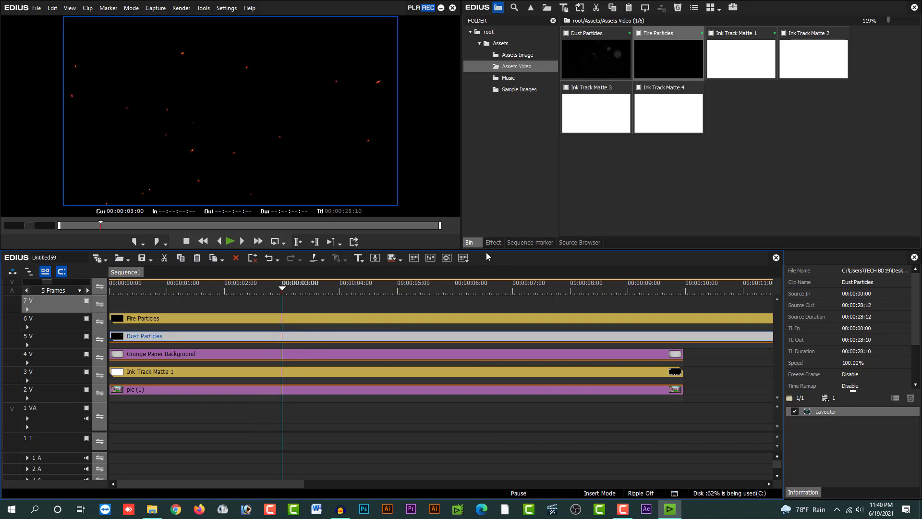
pyautogui.click(500, 244)
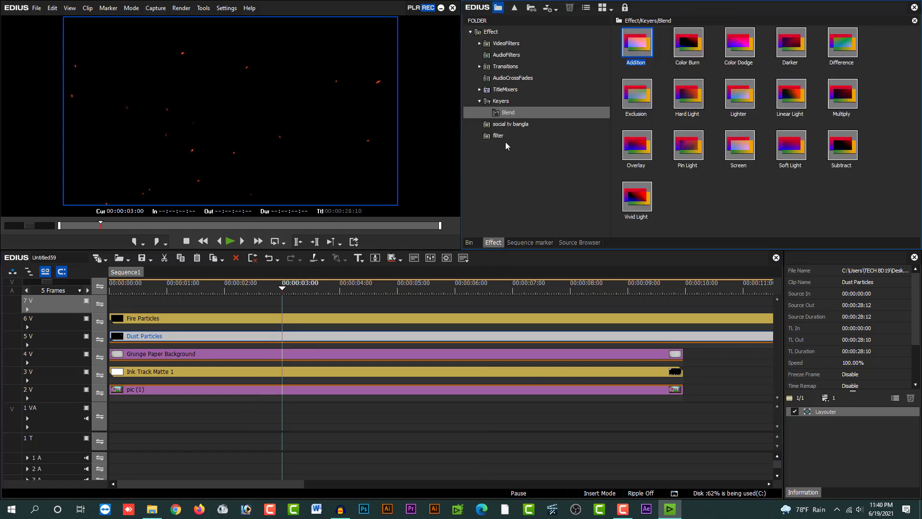
pyautogui.click(502, 102)
pyautogui.click(509, 112)
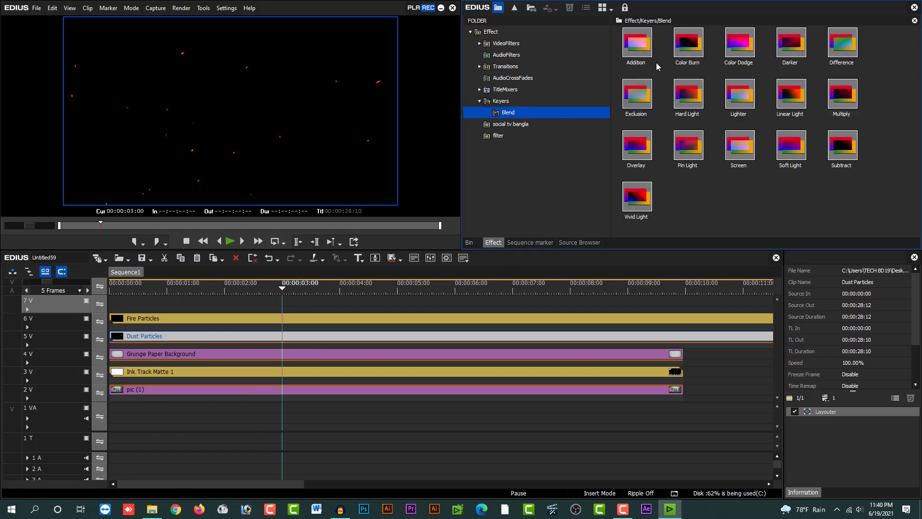
pyautogui.moveTo(633, 41); pyautogui.dragTo(310, 335)
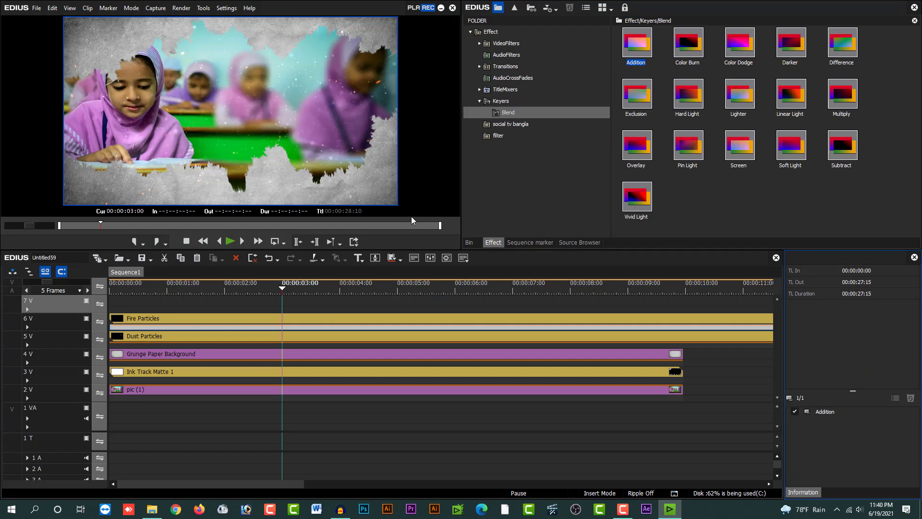
pyautogui.press('space')
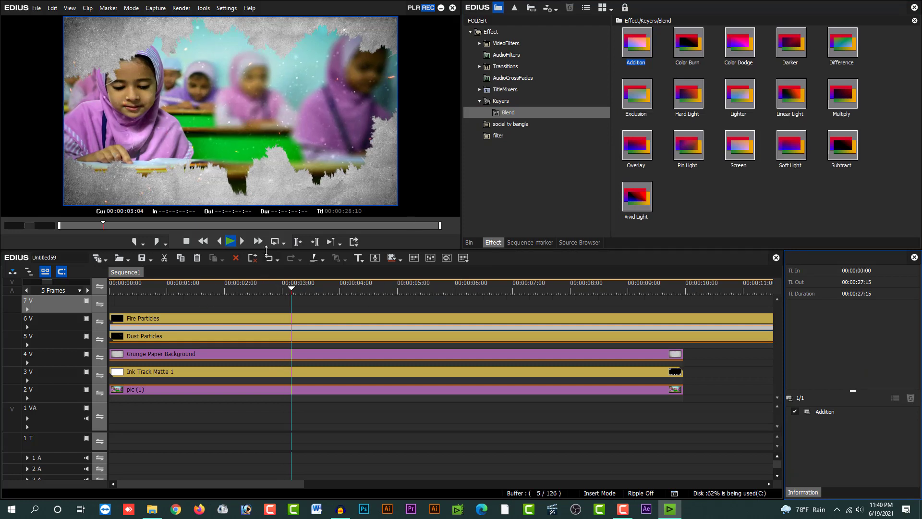
pyautogui.press('space')
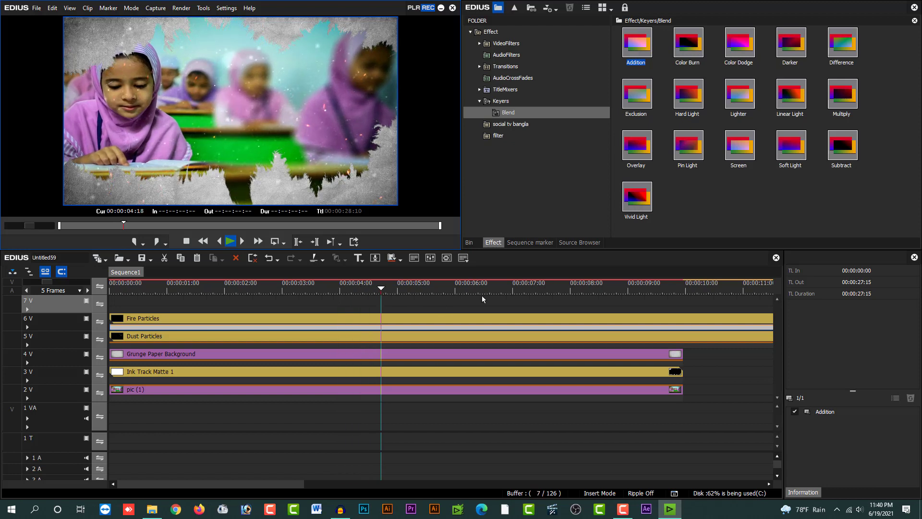
# Trim the ends of the Fire Particles and Dust Particles clips to 00:00:09:24, level with the end of the picture clip
pyautogui.click(683, 287)
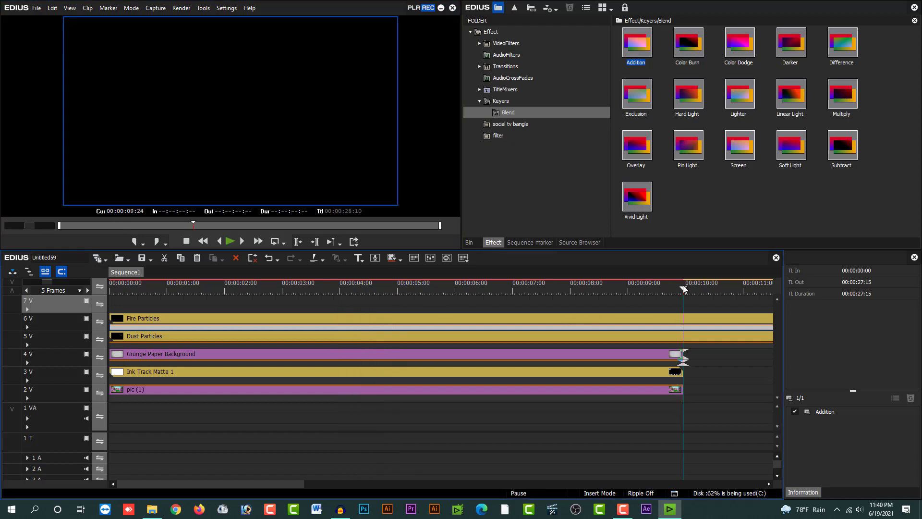
pyautogui.scroll(-3, 610, 342)
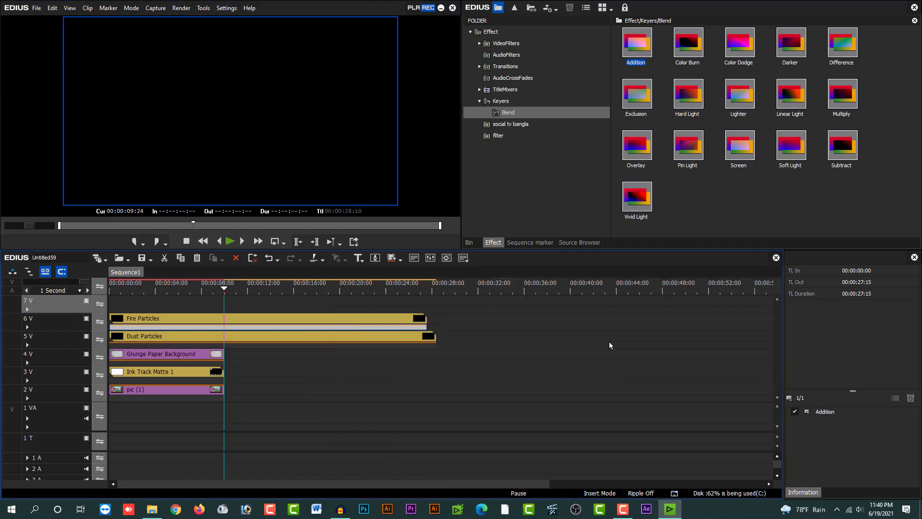
pyautogui.moveTo(246, 291); pyautogui.dragTo(241, 414)
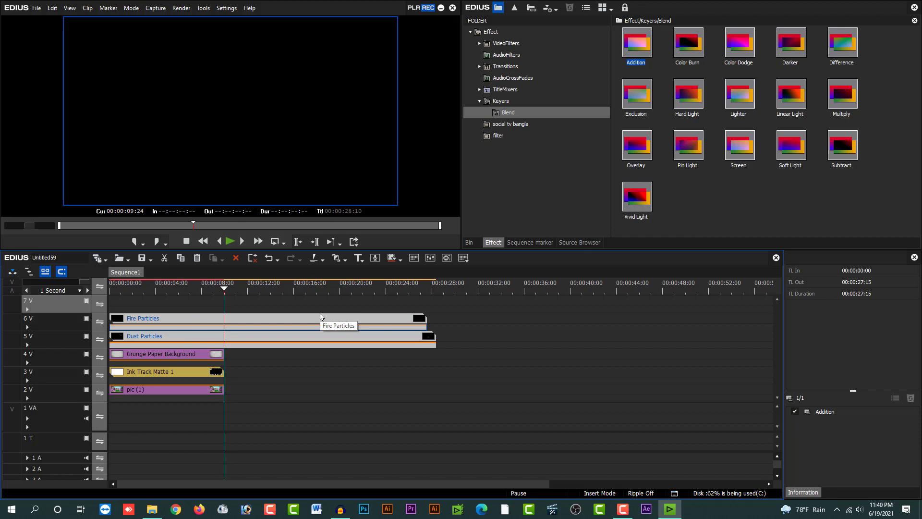
pyautogui.press('m')
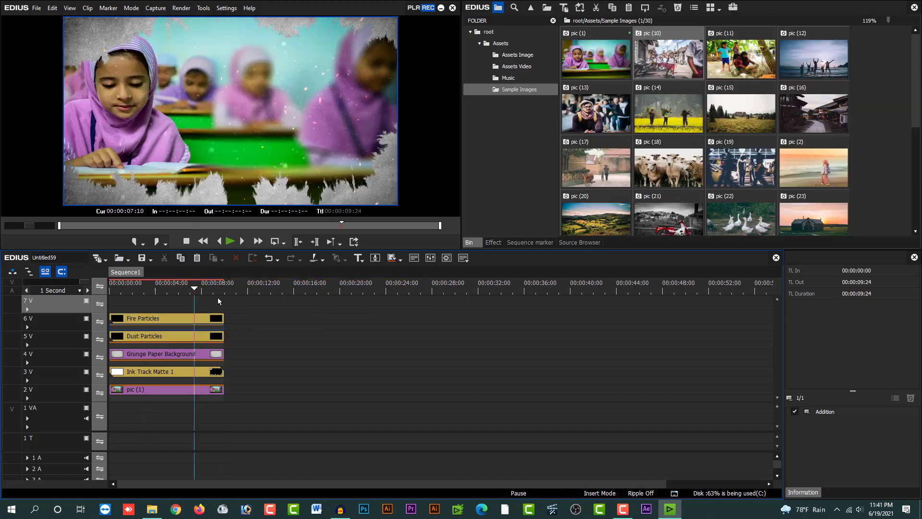
# Play the layered composition from 00:00:03:22 and scrub through it to its end to review the trimmed clips
pyautogui.click(154, 290)
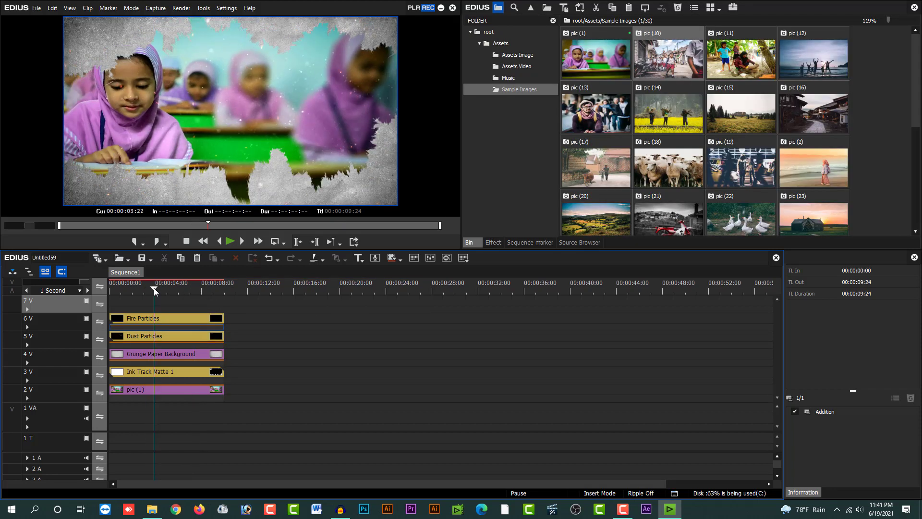
pyautogui.press('space')
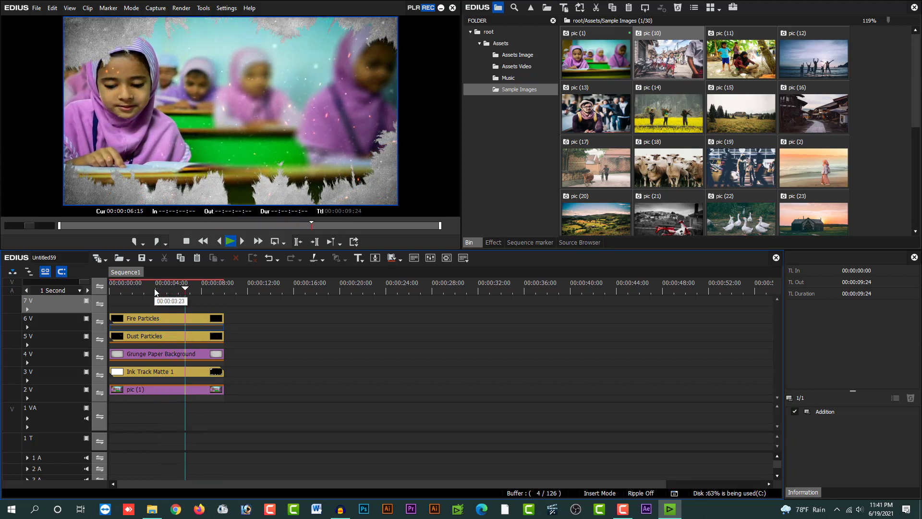
pyautogui.press('space')
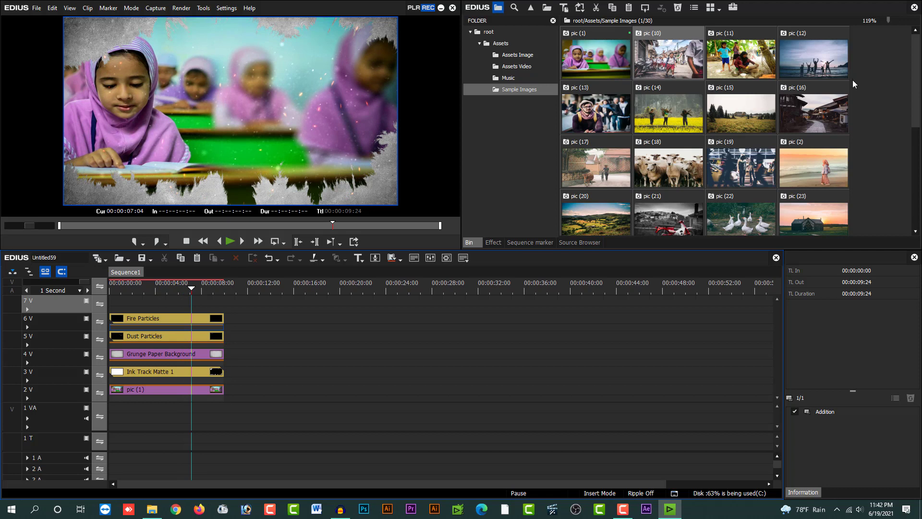
pyautogui.hotkey('ctrl', 'a')
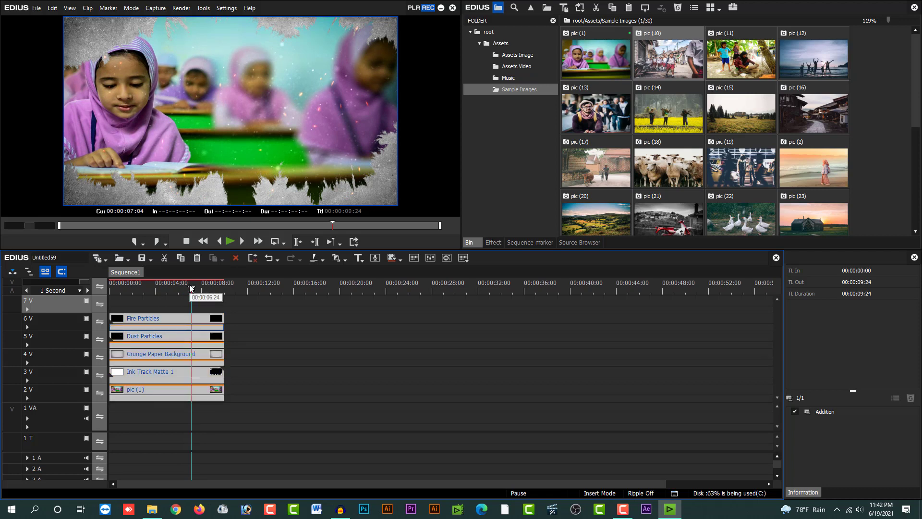
pyautogui.click(161, 285)
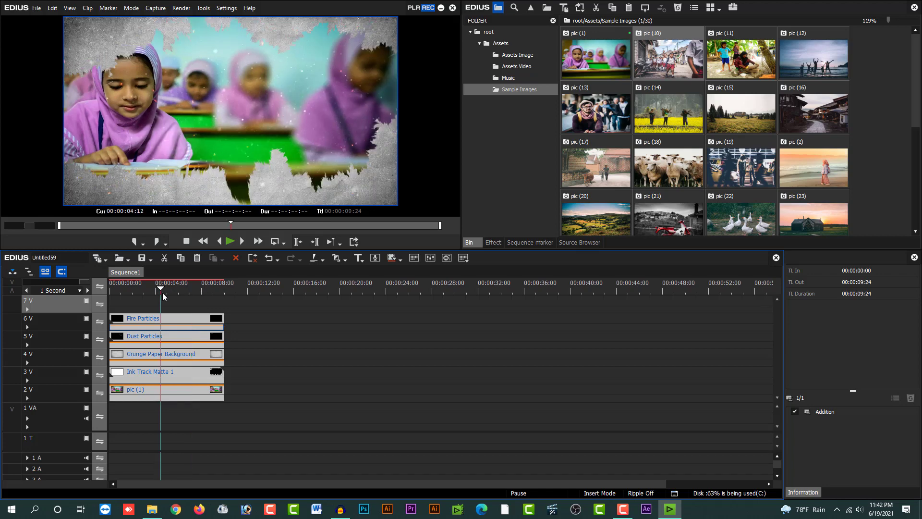
pyautogui.click(174, 297)
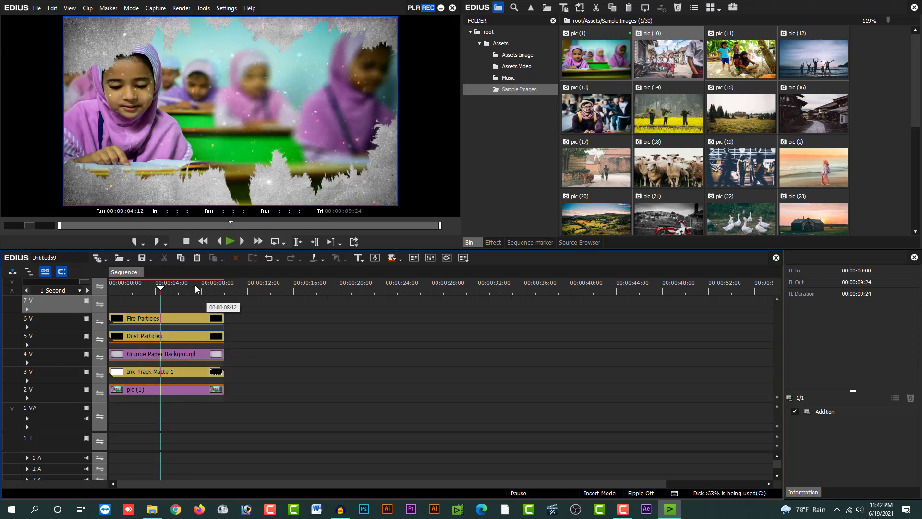
pyautogui.moveTo(187, 286); pyautogui.dragTo(223, 291)
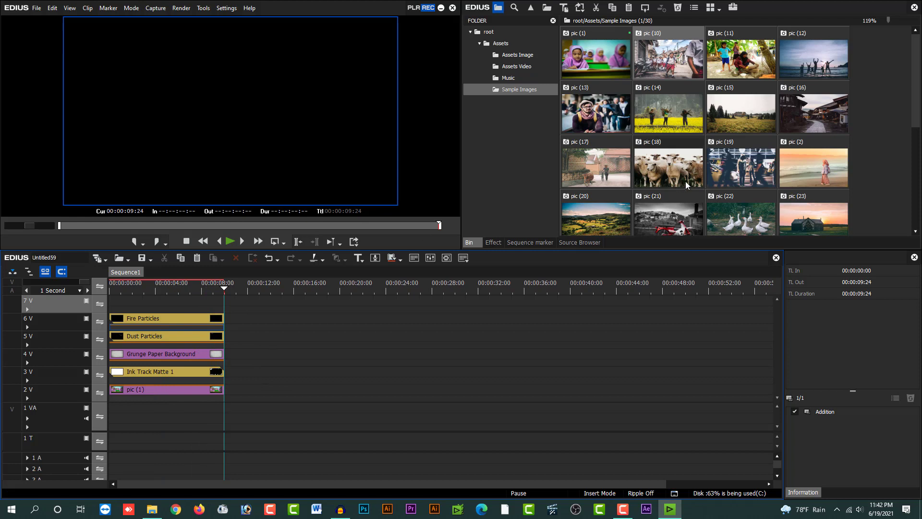
pyautogui.moveTo(178, 290); pyautogui.dragTo(158, 290)
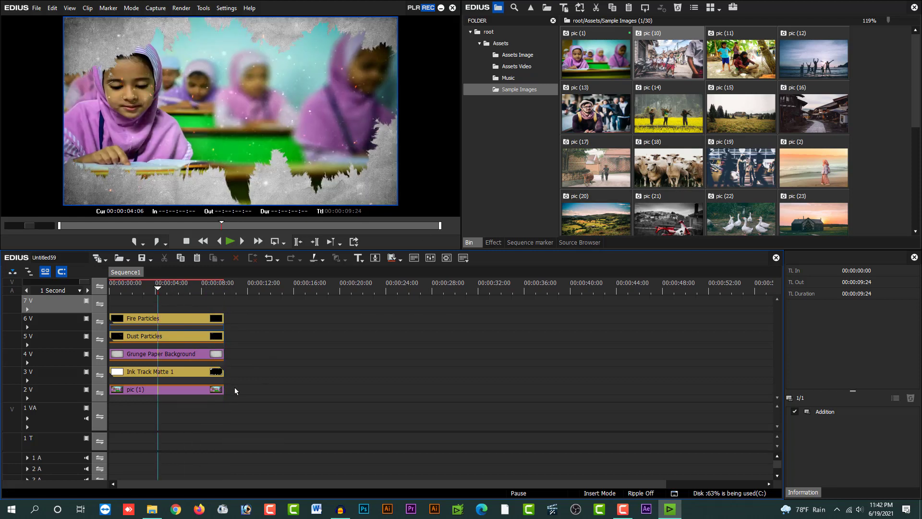
# Copy all five clips, paste them at 00:00:09:24 starting on track 2 V, and scrub to 00:00:13:02 to check the duplicate
pyautogui.moveTo(241, 392); pyautogui.dragTo(154, 321)
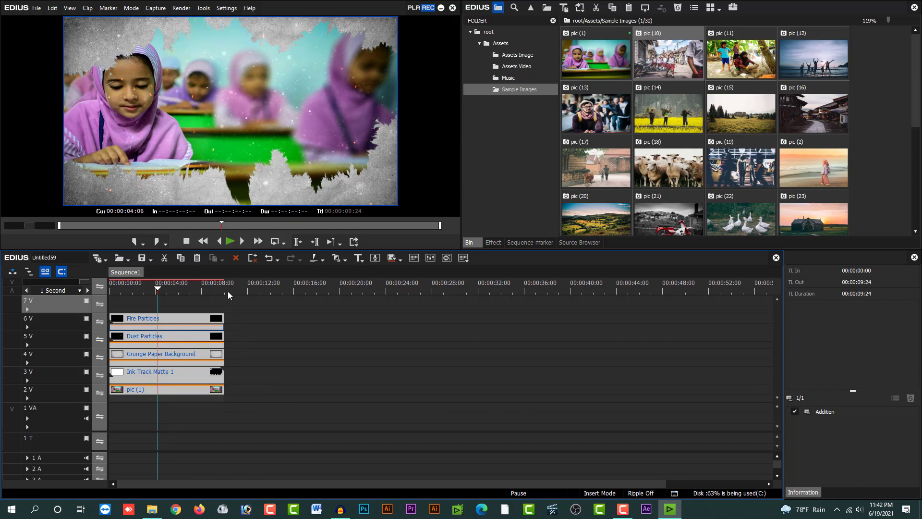
pyautogui.moveTo(160, 284); pyautogui.dragTo(223, 396)
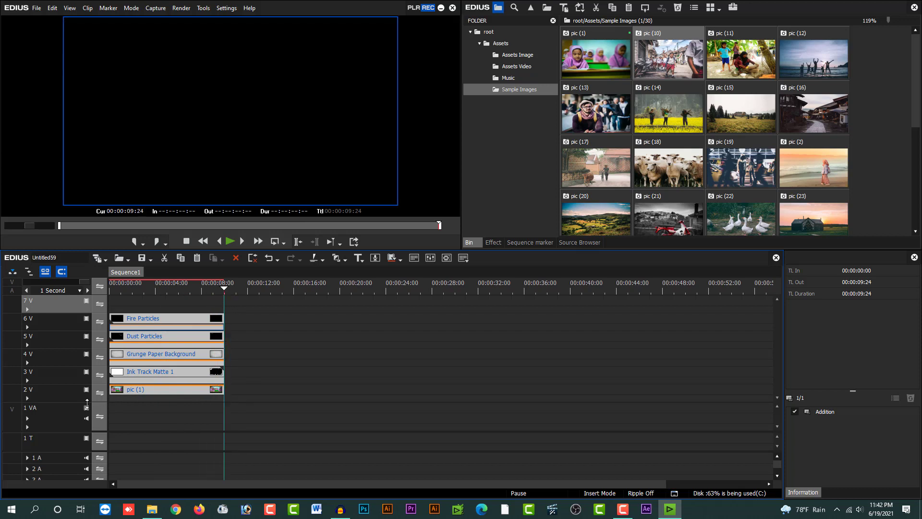
pyautogui.click(47, 391)
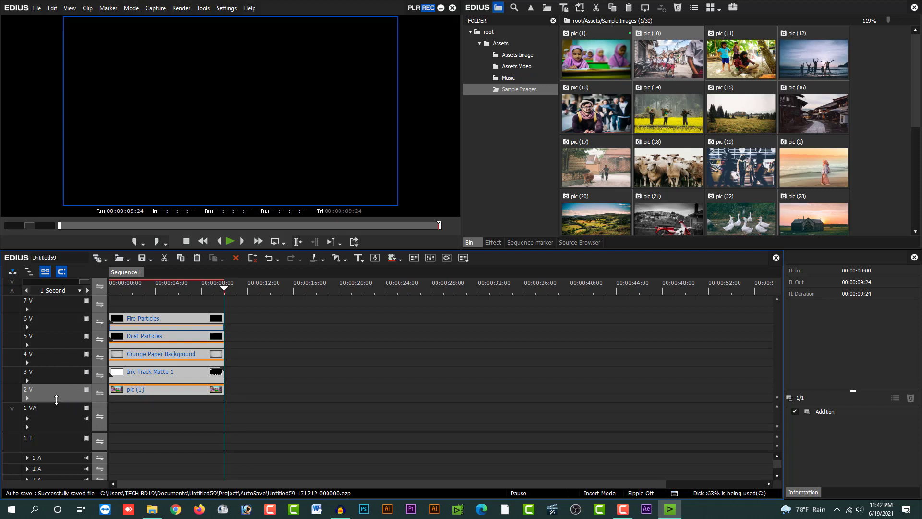
pyautogui.click(134, 390)
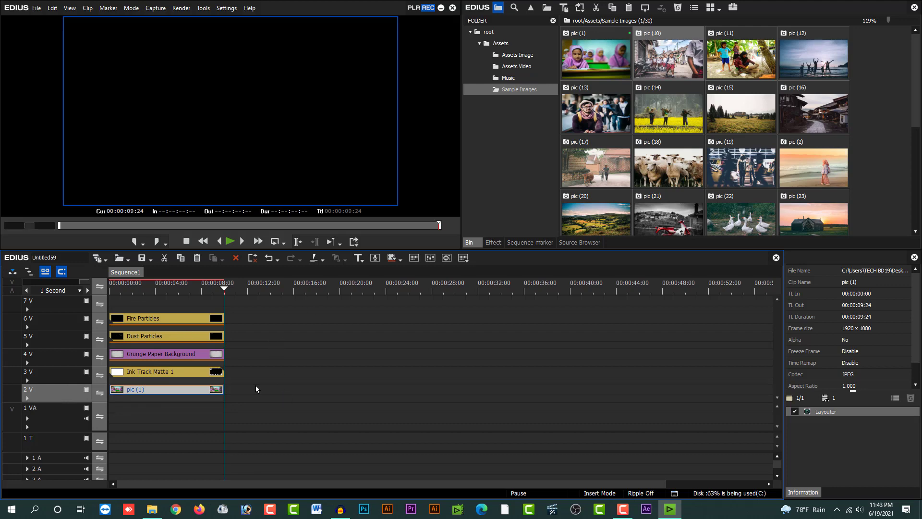
pyautogui.hotkey('ctrl', 'v')
pyautogui.moveTo(249, 291)
pyautogui.mouseDown()
pyautogui.moveTo(225, 289)
pyautogui.moveTo(259, 296)
pyautogui.mouseUp()
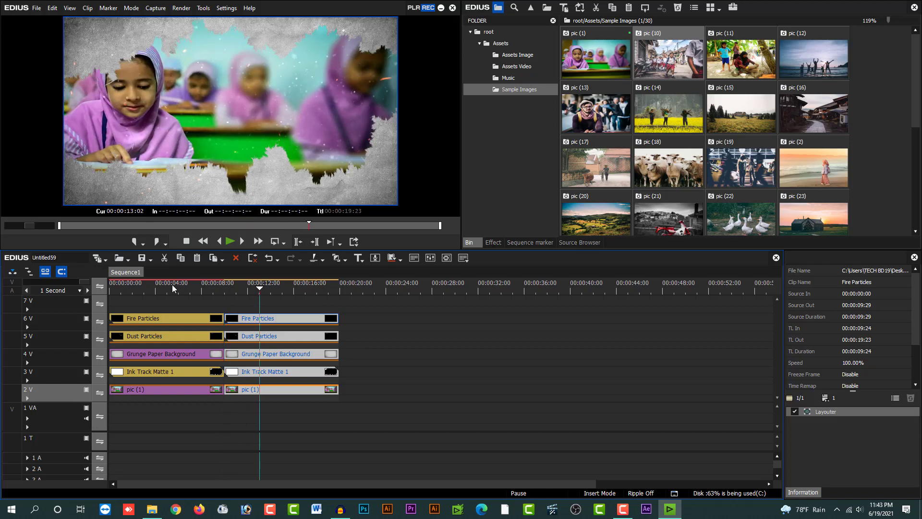
# Paste another copy of the five-clip set at 00:00:19:23 on the timeline and move into it to check the result
pyautogui.moveTo(172, 285); pyautogui.dragTo(195, 299)
pyautogui.moveTo(183, 300); pyautogui.dragTo(339, 320)
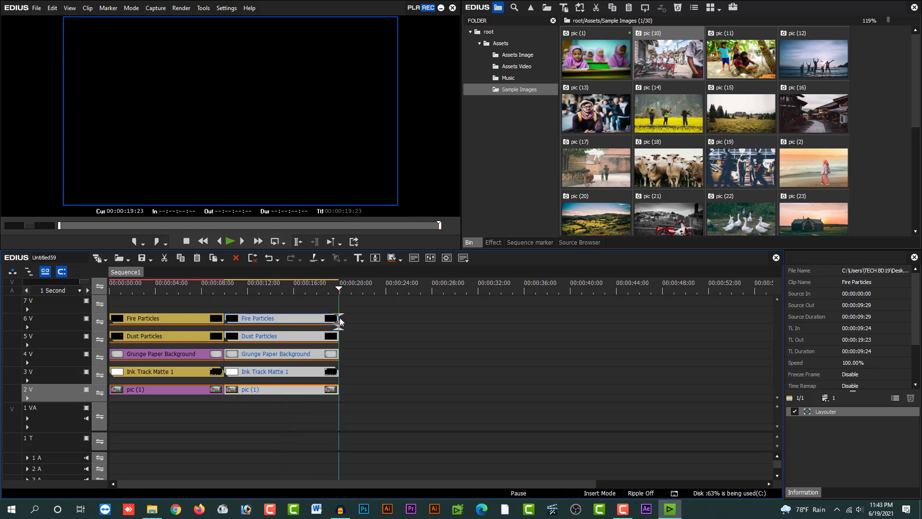
pyautogui.hotkey('ctrl', 'v')
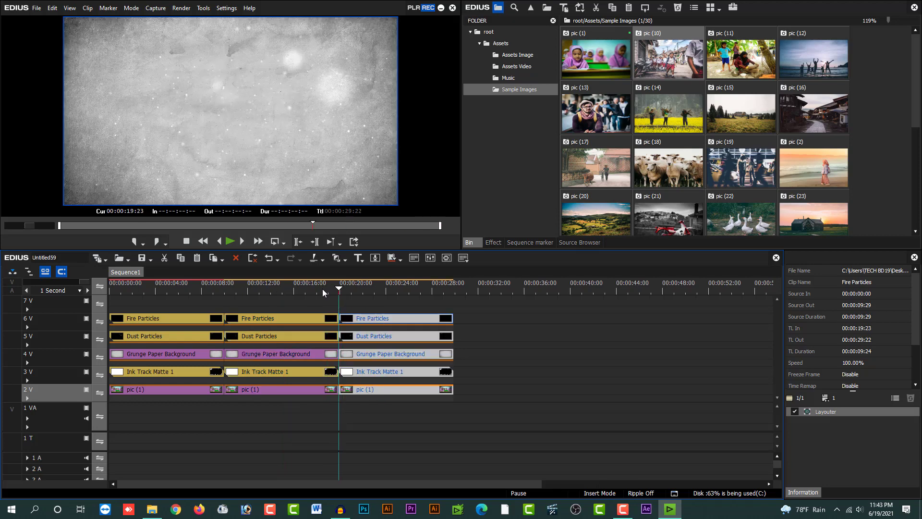
pyautogui.click(381, 284)
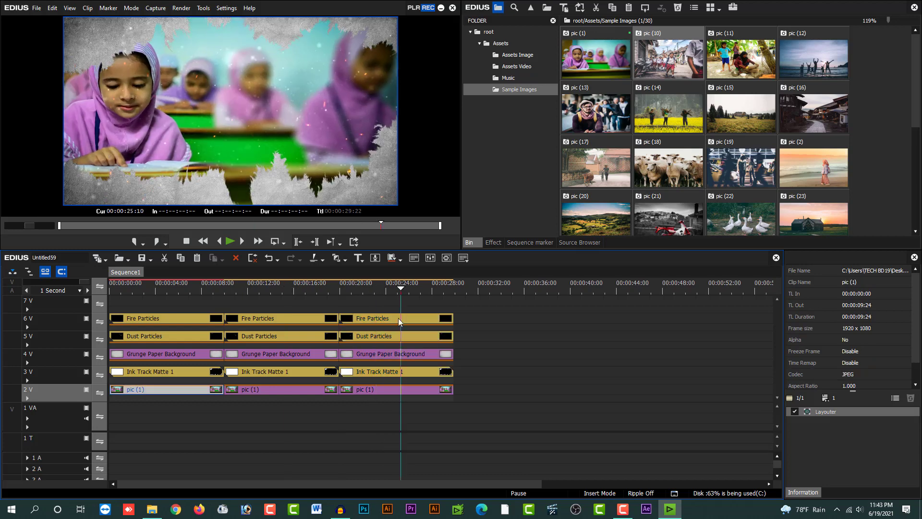
# Replace the picture in the second clip set with pic (2) from the Sample Images folder and play it from 00:00:14:15
pyautogui.moveTo(399, 318); pyautogui.dragTo(278, 347)
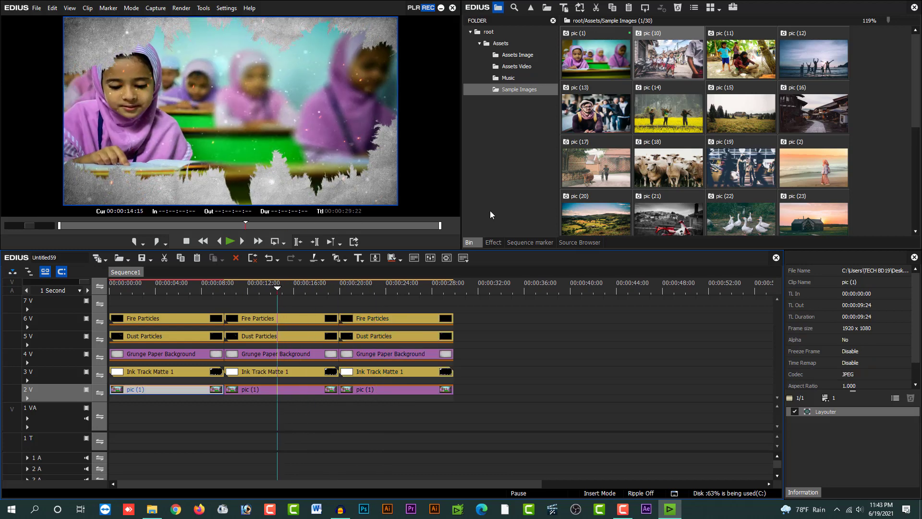
pyautogui.click(248, 308)
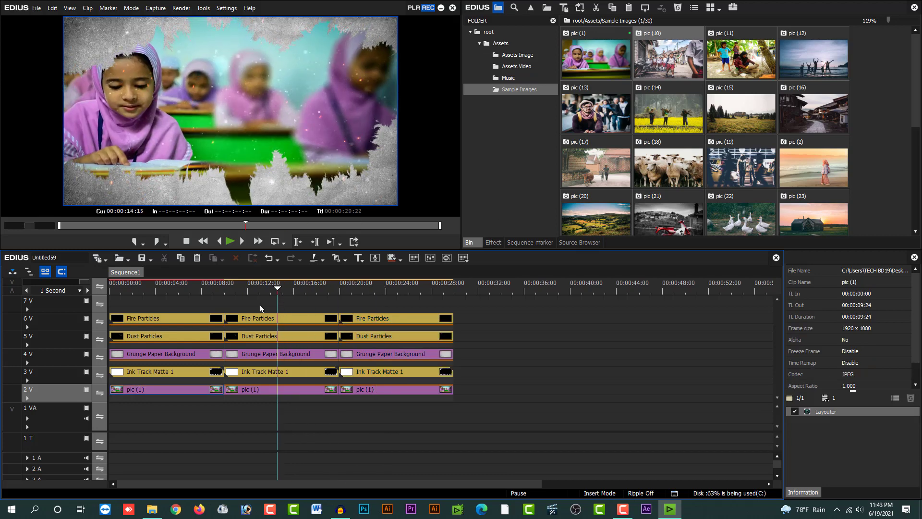
pyautogui.moveTo(264, 306); pyautogui.dragTo(271, 422)
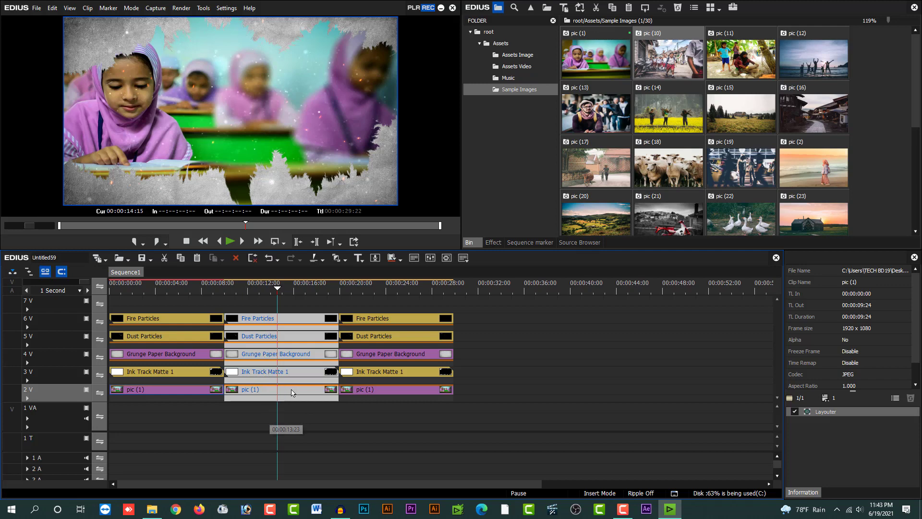
pyautogui.click(276, 390)
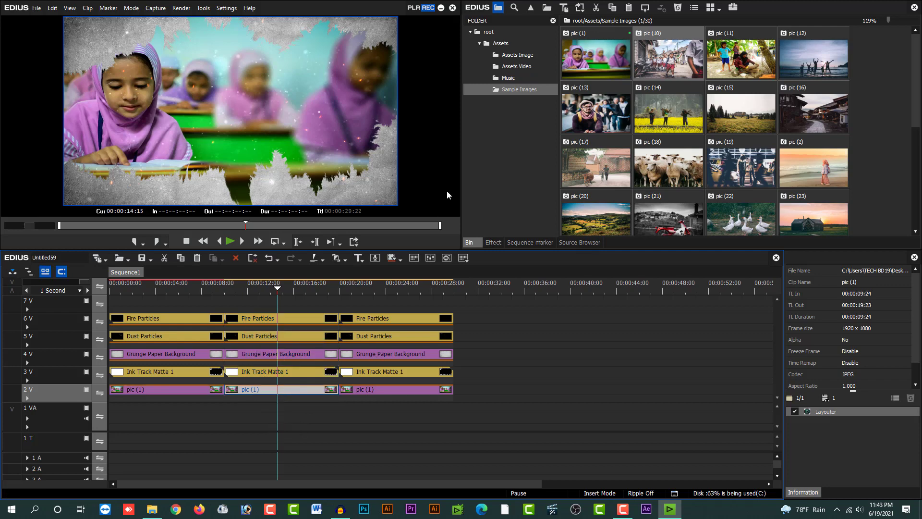
pyautogui.click(801, 163)
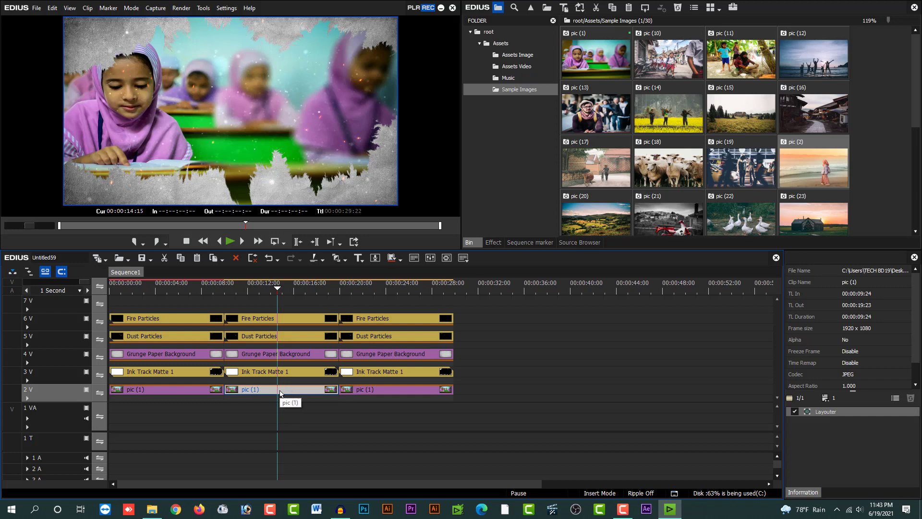
pyautogui.hotkey('ctrl', 'r')
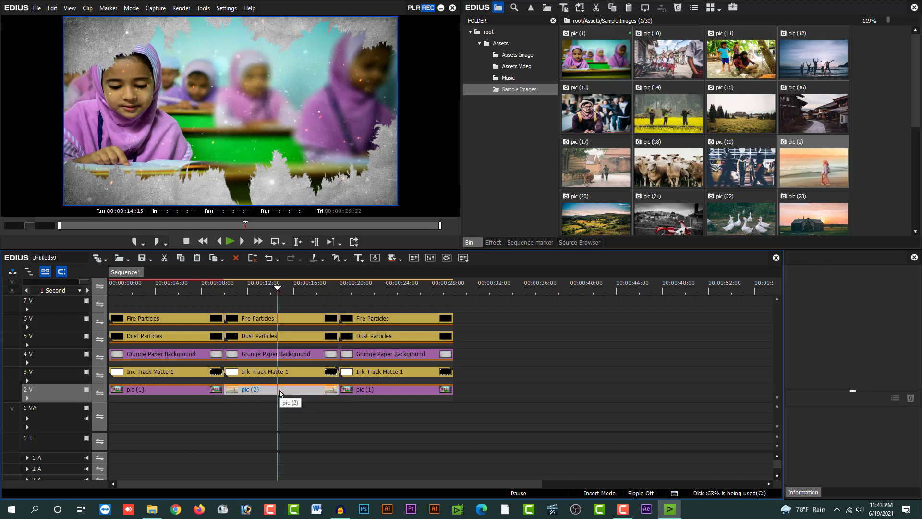
pyautogui.press('space')
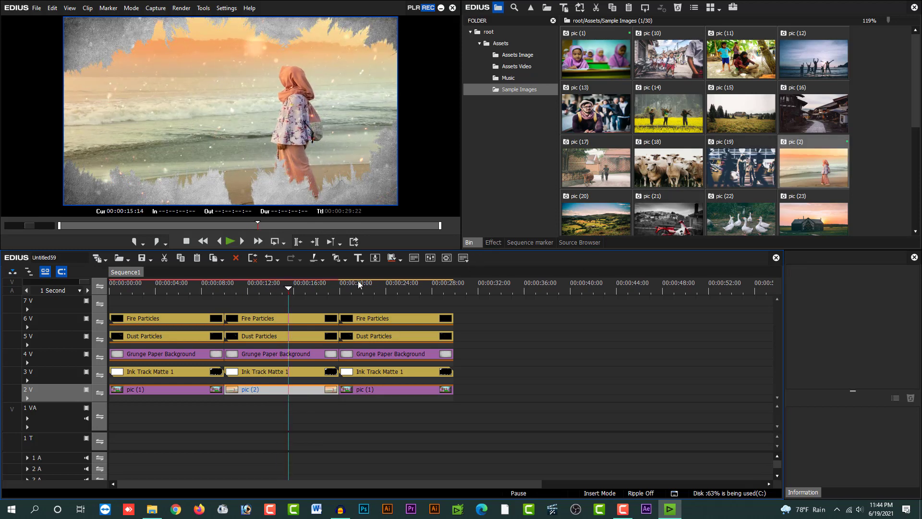
# Replace the picture in the third clip set with pic (3) from the Sample Images folder and play it from 00:00:25:22
pyautogui.moveTo(363, 288); pyautogui.dragTo(407, 287)
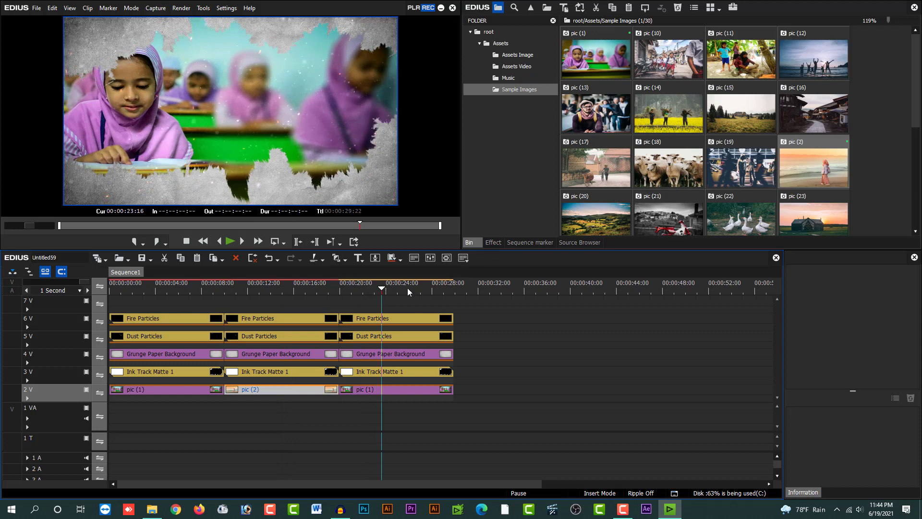
pyautogui.click(396, 360)
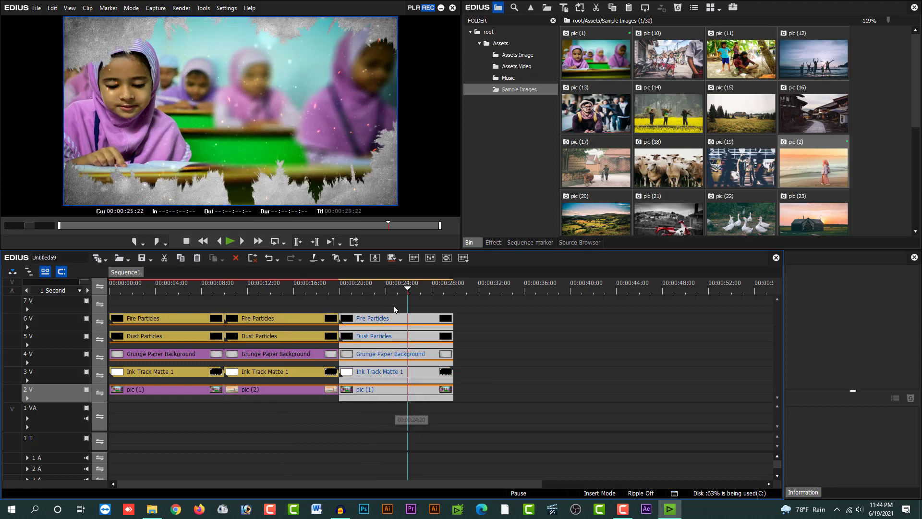
pyautogui.click(398, 391)
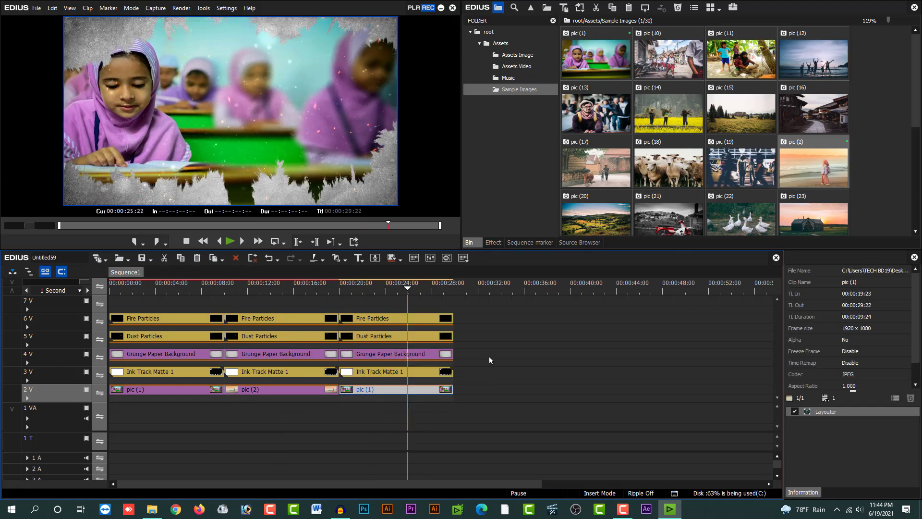
pyautogui.scroll(-3, 718, 130)
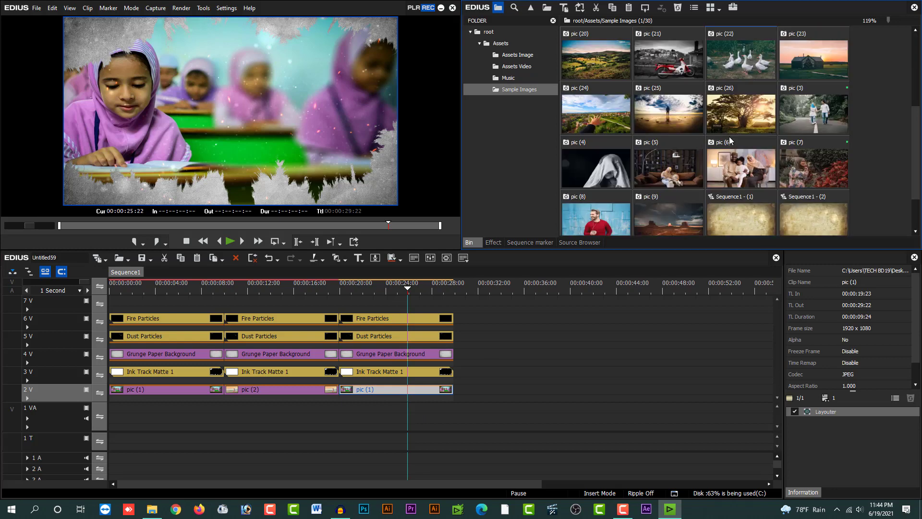
pyautogui.click(821, 115)
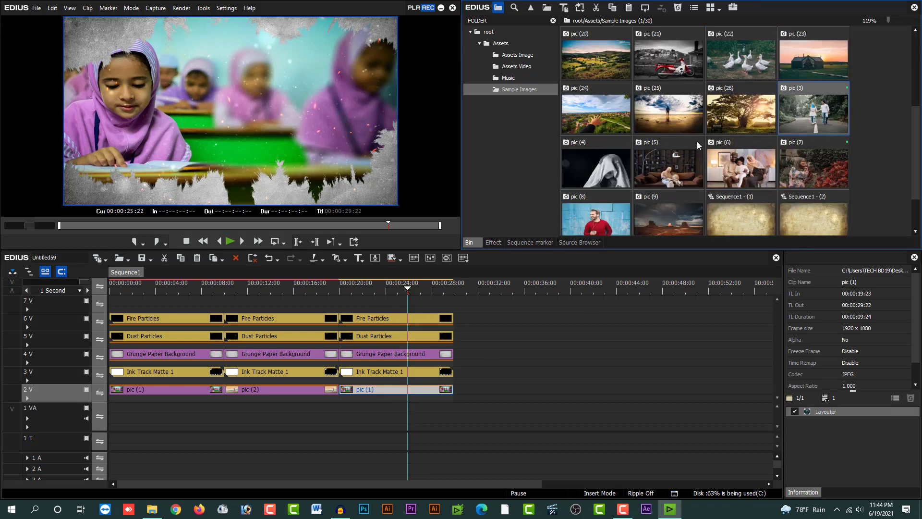
pyautogui.click(368, 391)
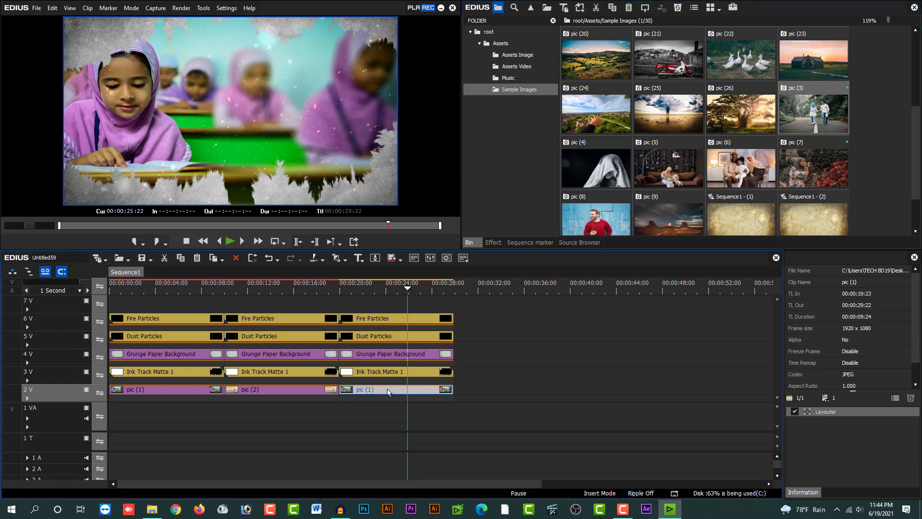
pyautogui.hotkey('ctrl', 'r')
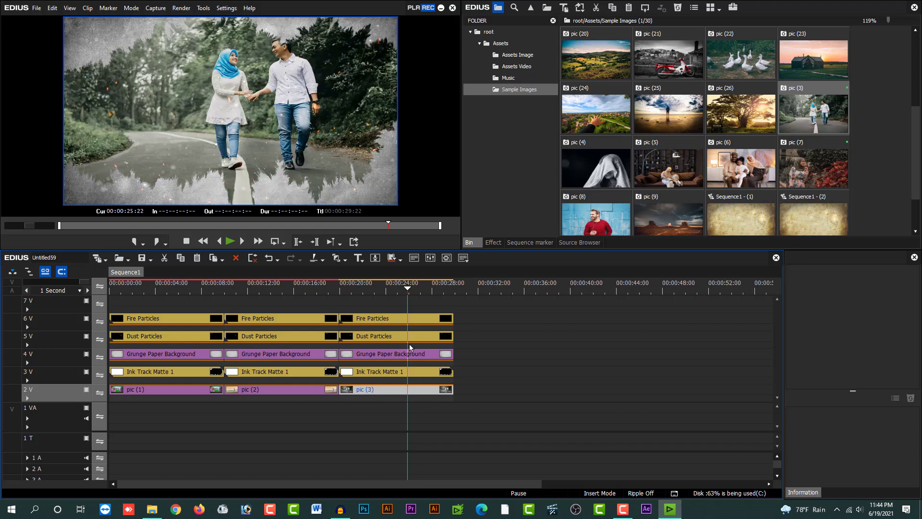
pyautogui.press('space')
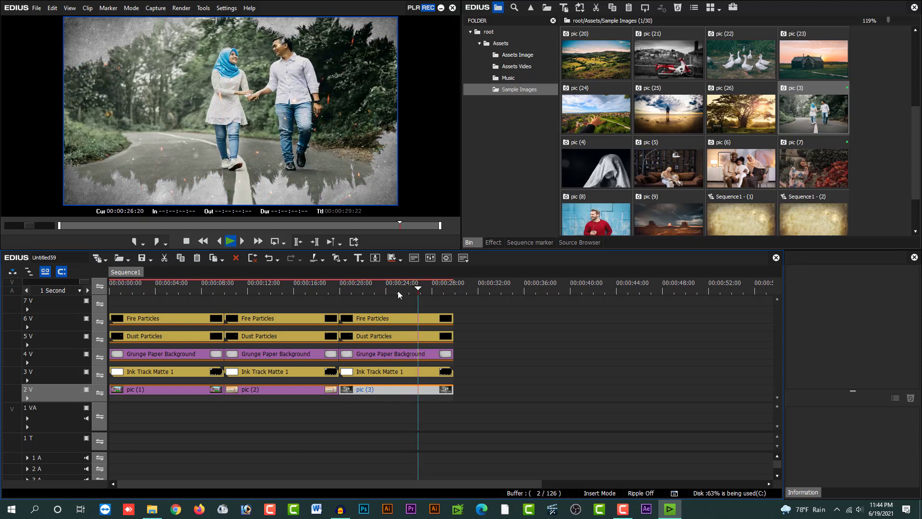
pyautogui.press('space')
# Scrub through the three photo sets from the start of the sequence to 00:00:29:22 to review the slideshow
pyautogui.moveTo(418, 289); pyautogui.dragTo(422, 365)
pyautogui.moveTo(427, 304); pyautogui.dragTo(402, 407)
pyautogui.click(110, 289)
pyautogui.moveTo(109, 290); pyautogui.dragTo(96, 308)
pyautogui.moveTo(202, 289); pyautogui.dragTo(453, 313)
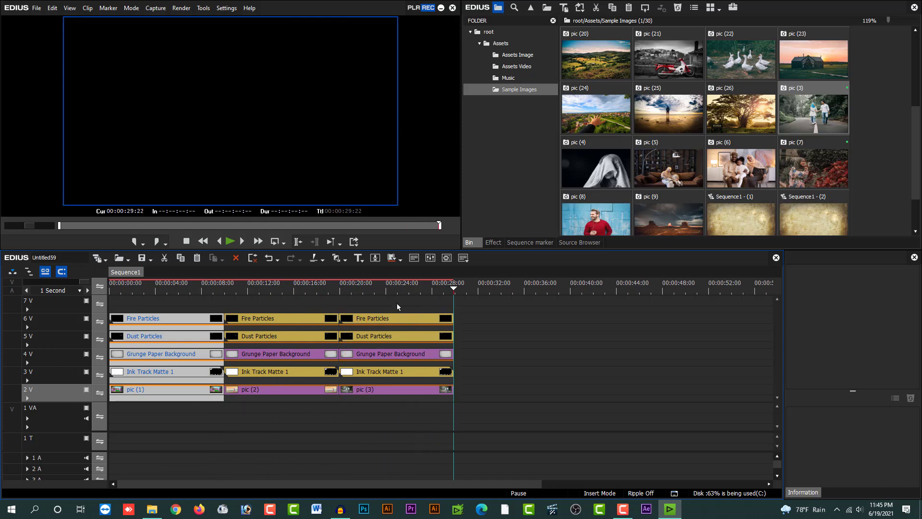
pyautogui.moveTo(397, 303); pyautogui.dragTo(401, 406)
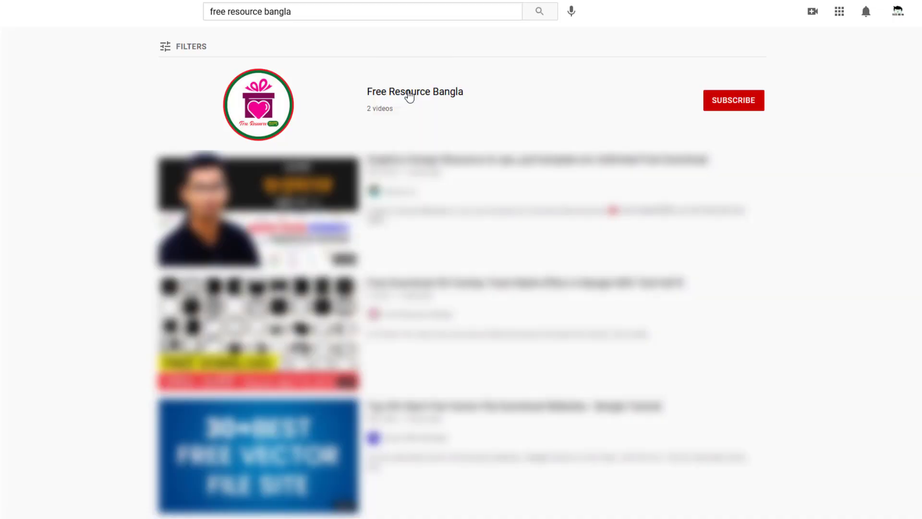
# In YouTube, open the Free Resource Bangla channel from the search results and view its uploaded videos
pyautogui.click(409, 94)
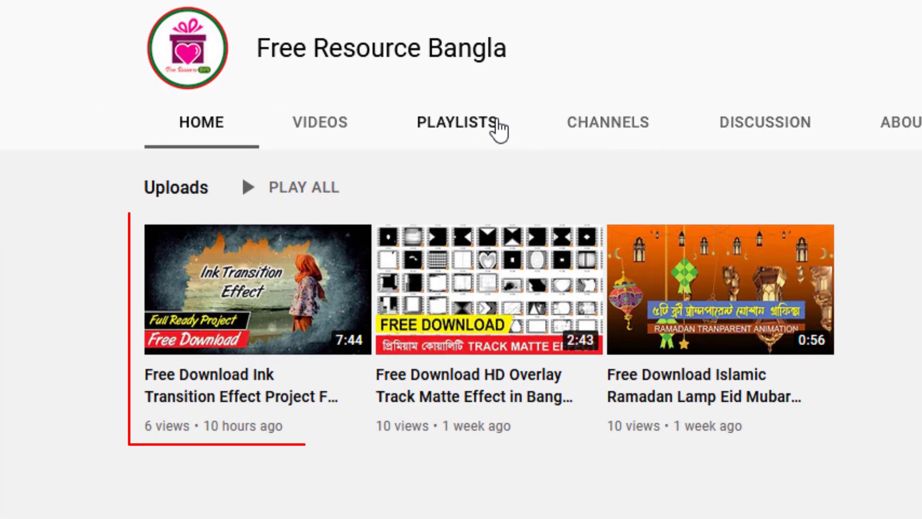
pyautogui.click(342, 119)
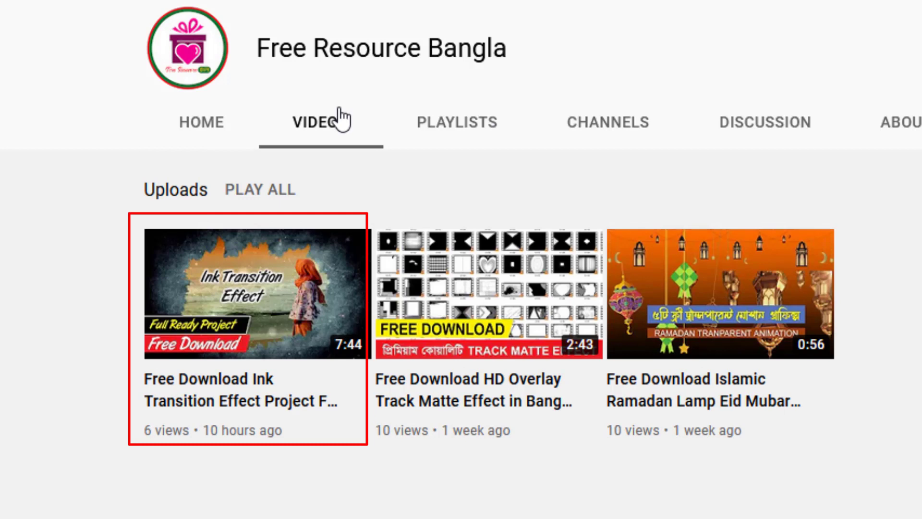